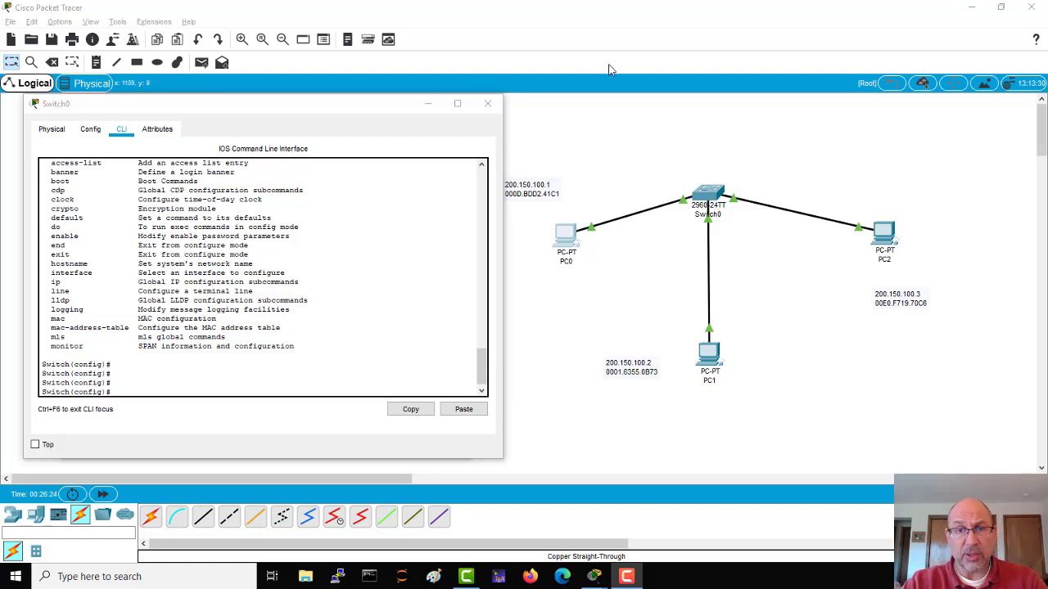
Step: Close Switch0's CLI window to bring back PC0's prompt with its pings and ARP table
left_click(486, 103)
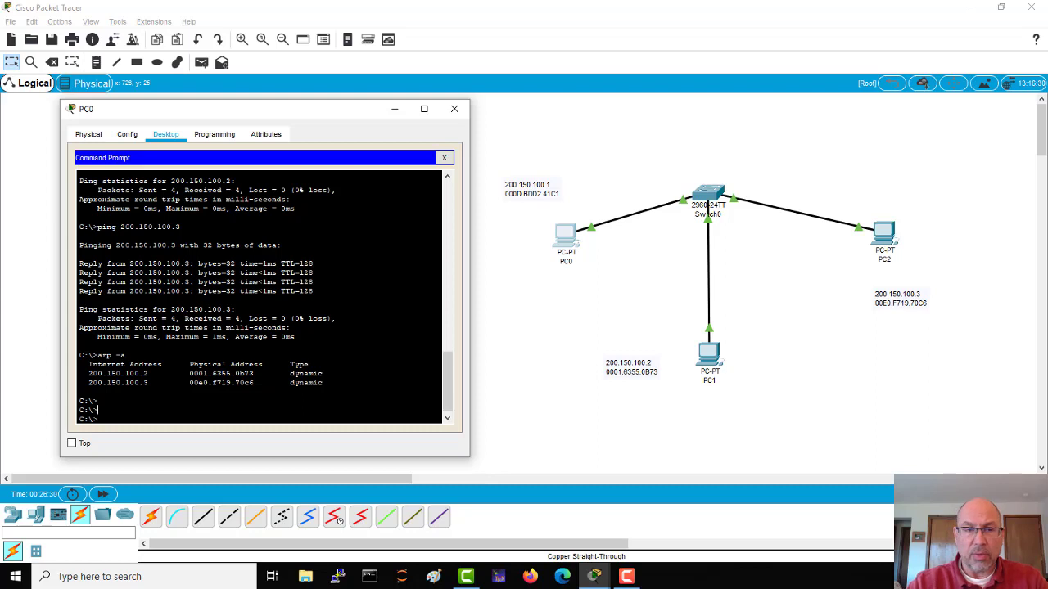
key("Up")
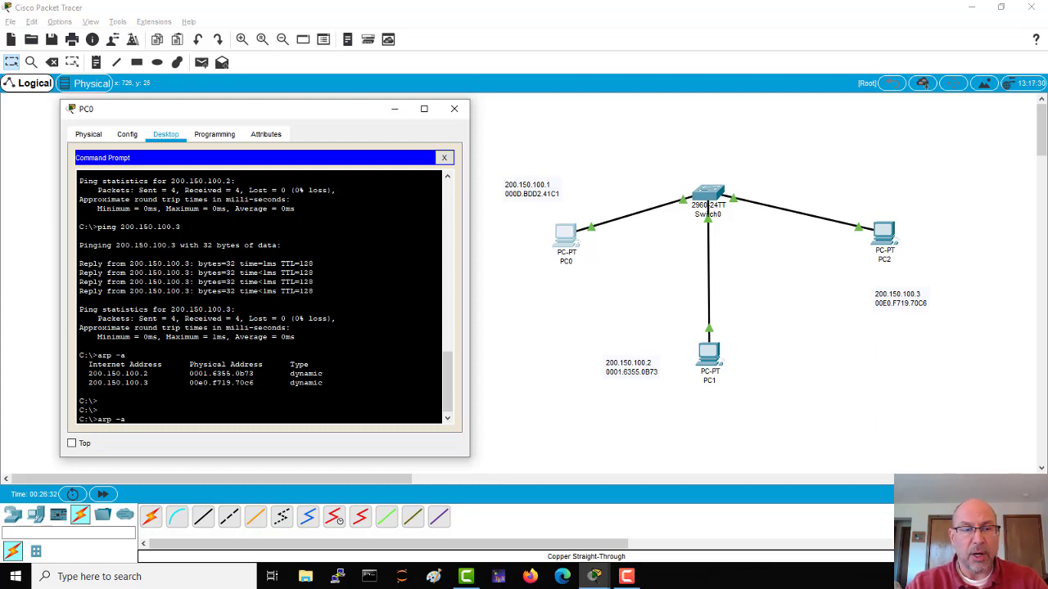
key("BackSpace")
key("BackSpace")
key("BackSpace")
key("BackSpace")
key("BackSpace")
key("BackSpace")
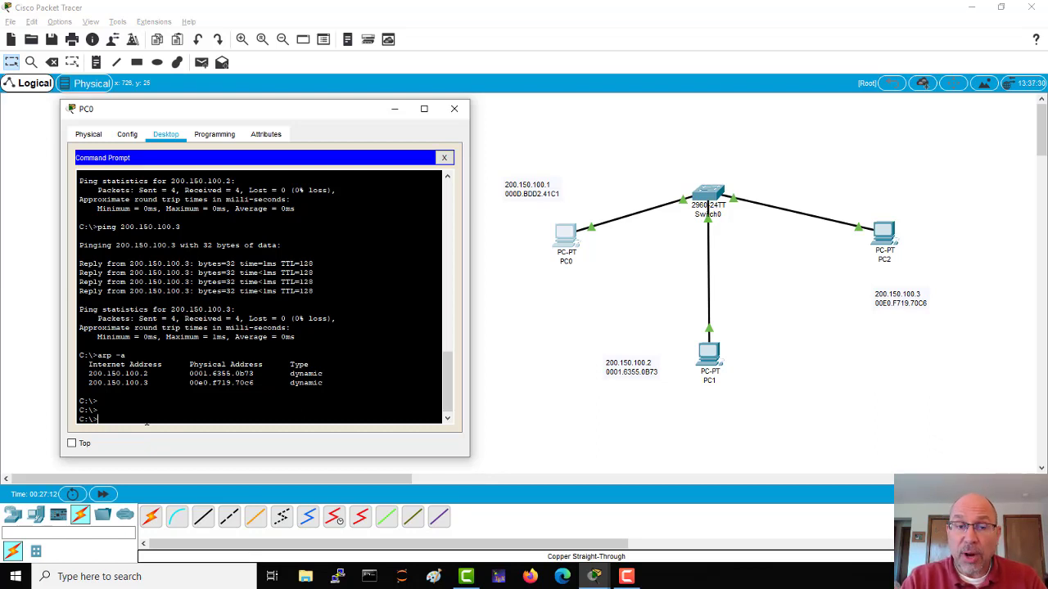
Step: List PC0's ARP table with arp -a and try deleting the 200.150.100.2 entry
type("arp ")
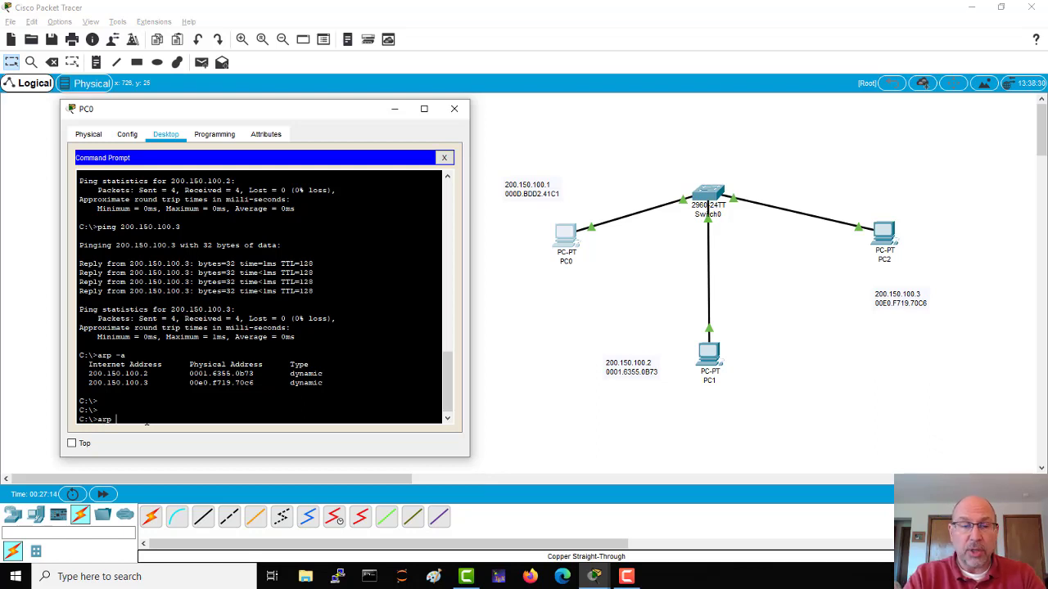
type("-a")
key("Return")
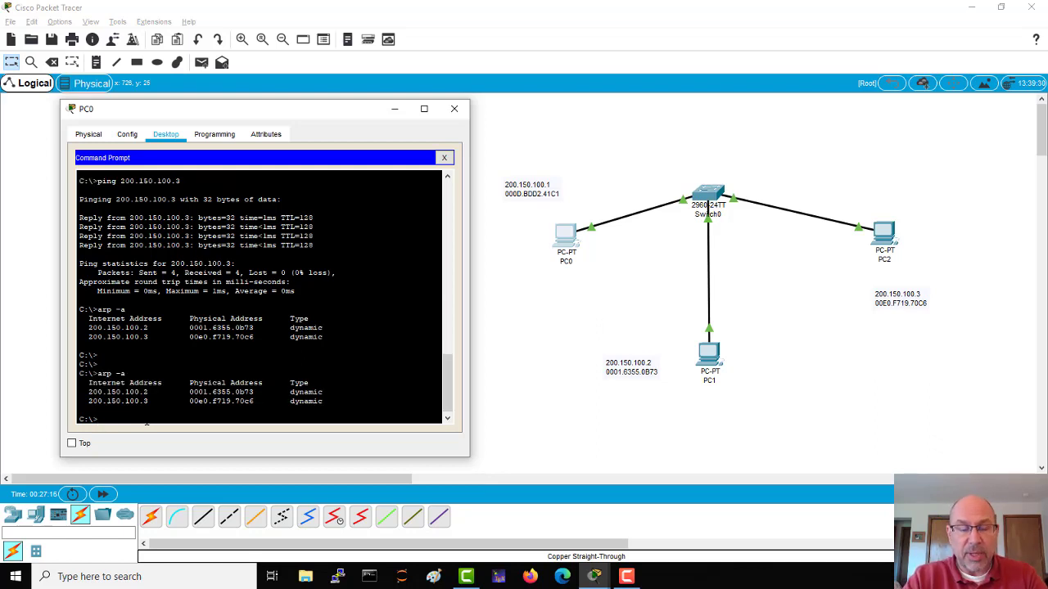
type("arp -d 200.150.")
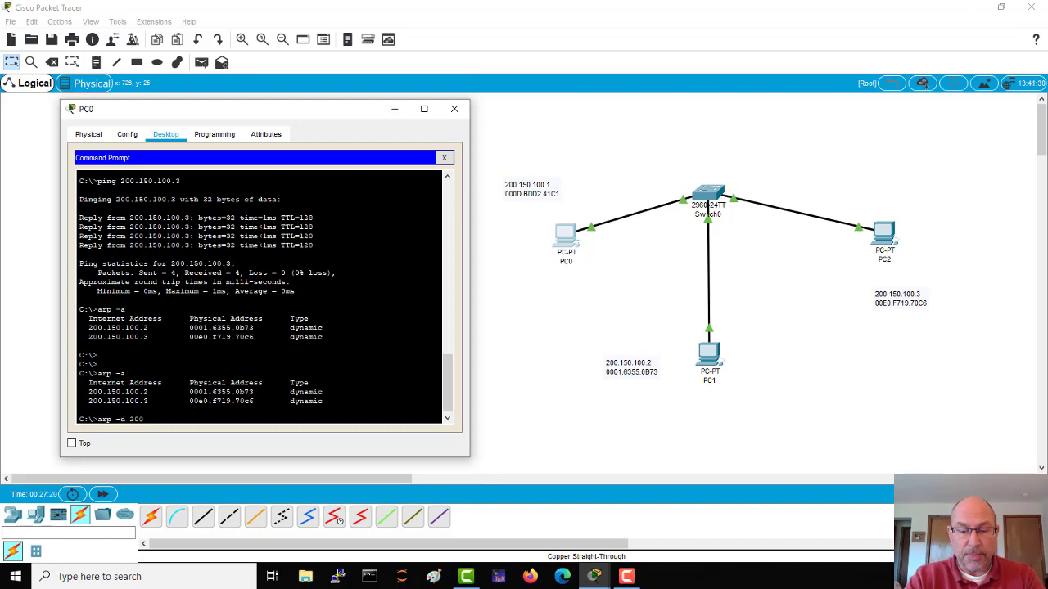
type("10")
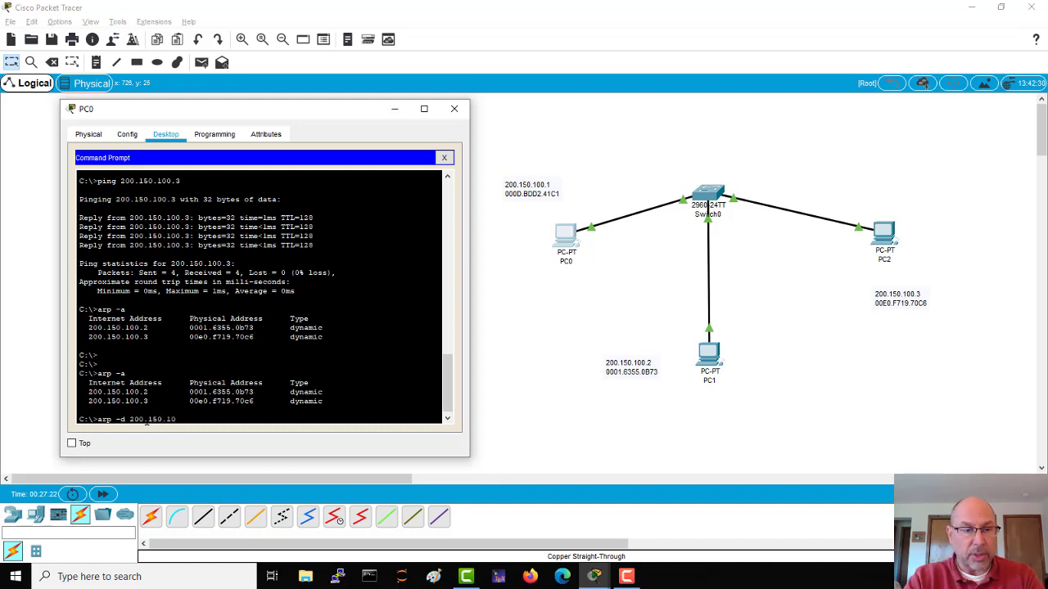
type("0.2")
key("Return")
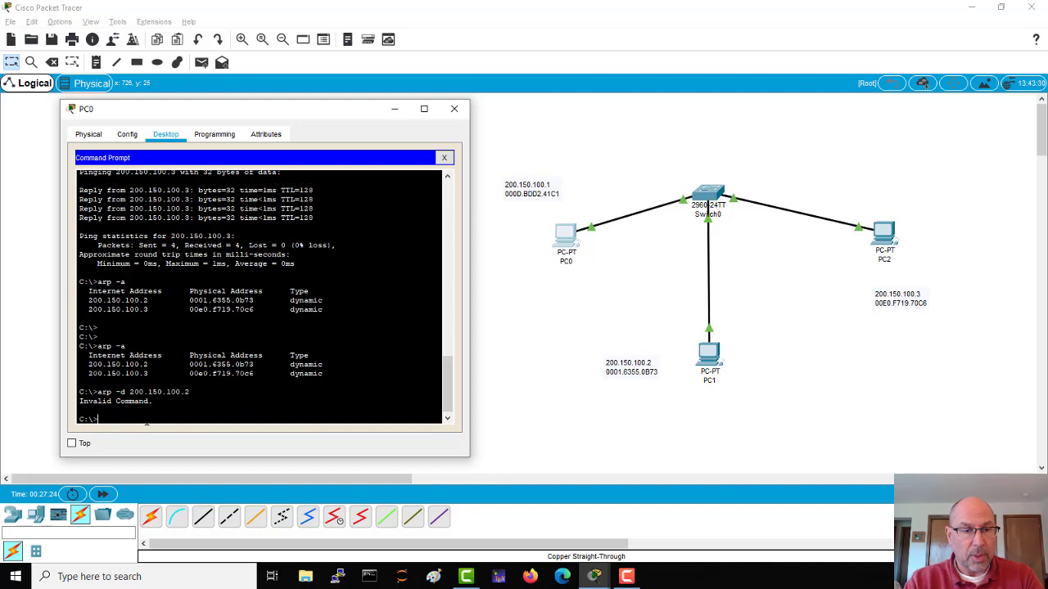
Step: Retry the delete with a * wildcard, then show the arp usage help
key("Up")
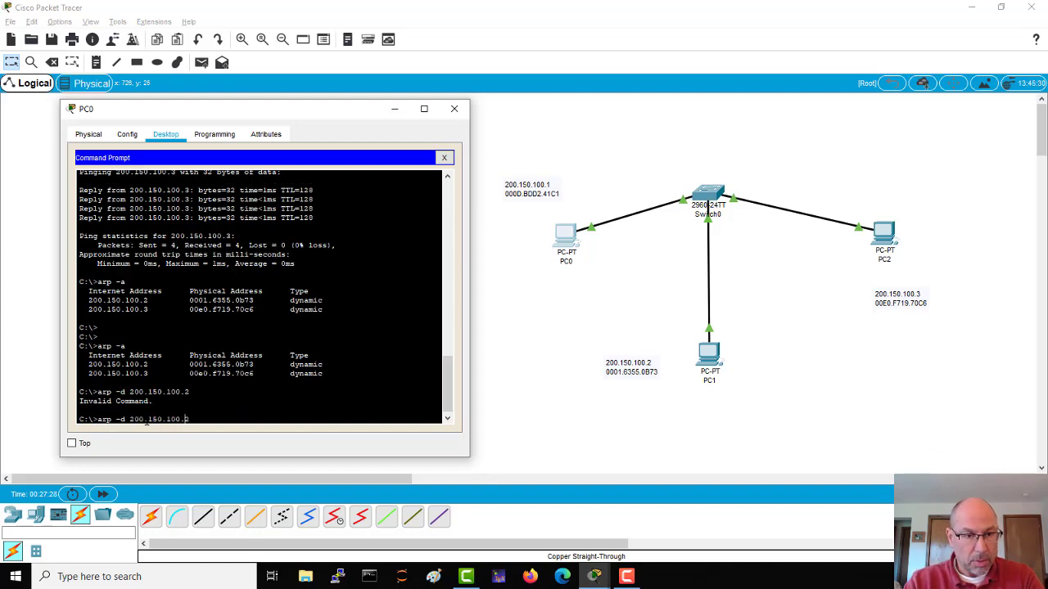
key("BackSpace")
key("BackSpace")
key("BackSpace")
key("BackSpace")
key("BackSpace")
key("BackSpace")
key("BackSpace")
key("BackSpace")
key("BackSpace")
key("BackSpace")
key("BackSpace")
key("BackSpace")
key("BackSpace")
type("*")
key("Return")
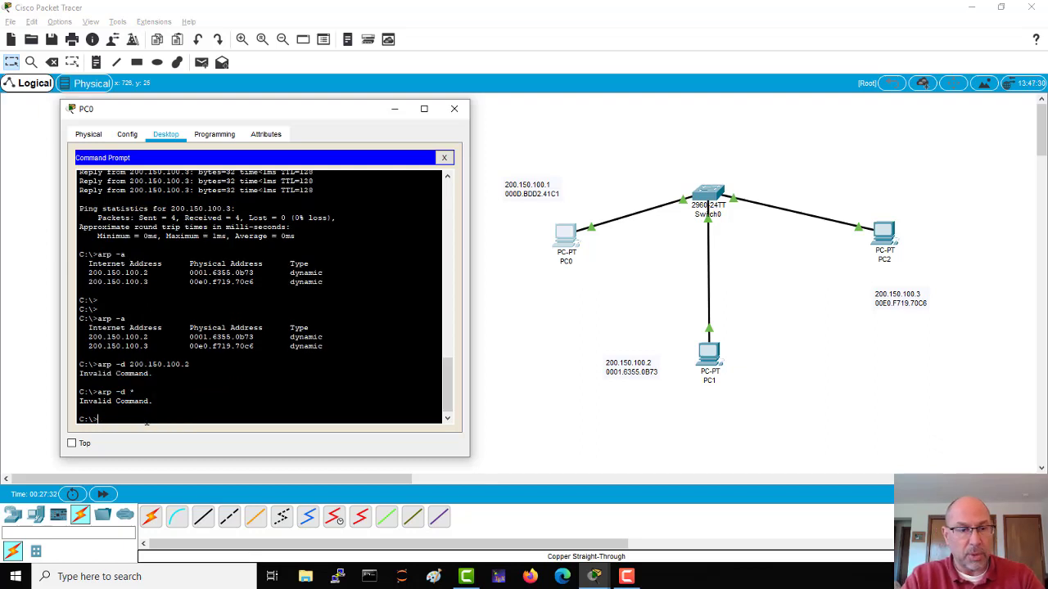
key("Up")
key("BackSpace")
key("BackSpace")
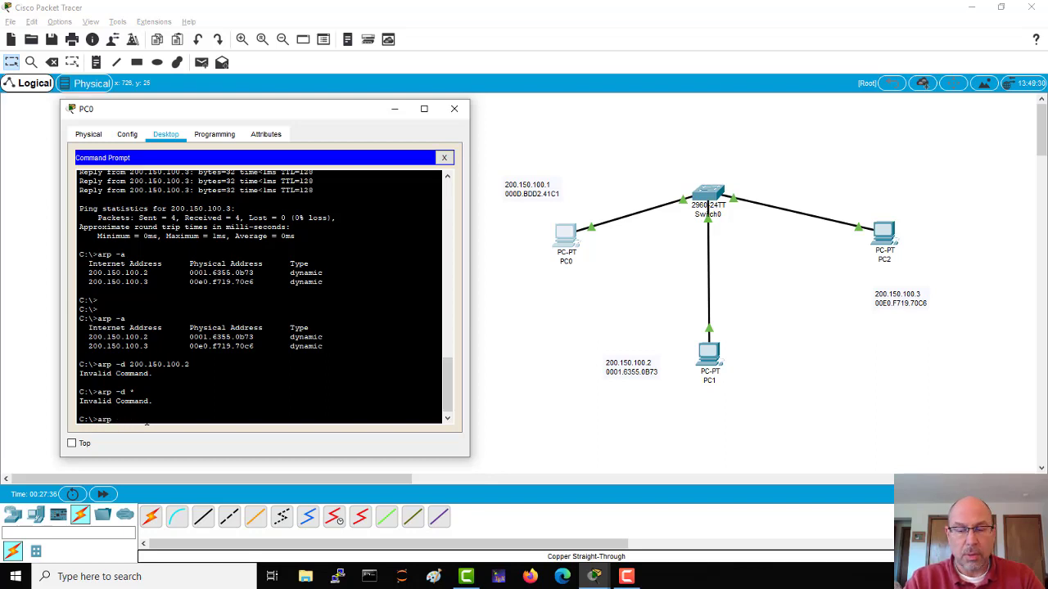
key("Return")
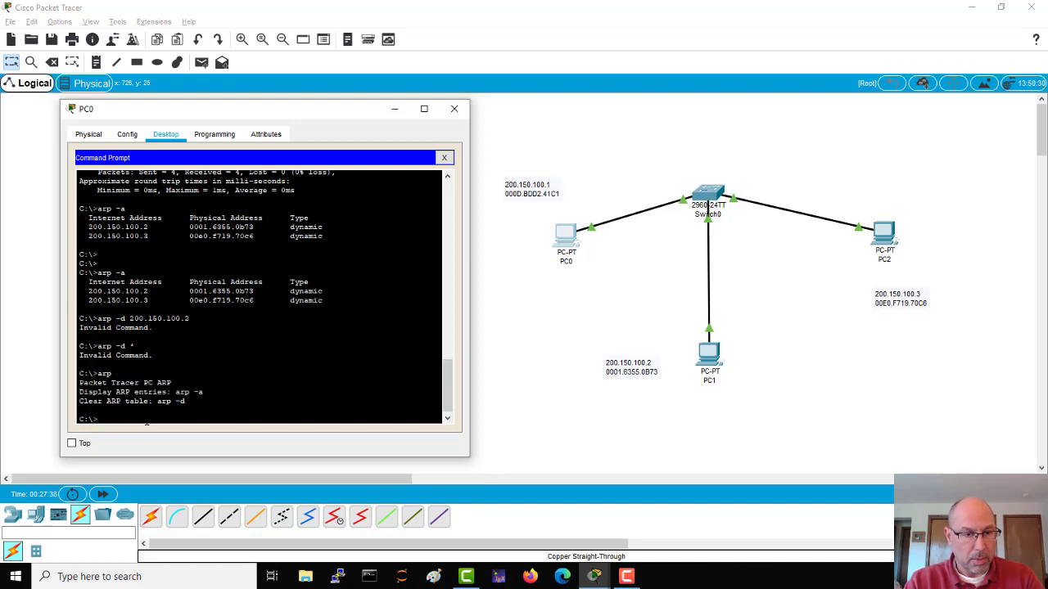
Step: Clear PC0's ARP cache with arp -d * and confirm arp -a shows no entries
type("arp -d *")
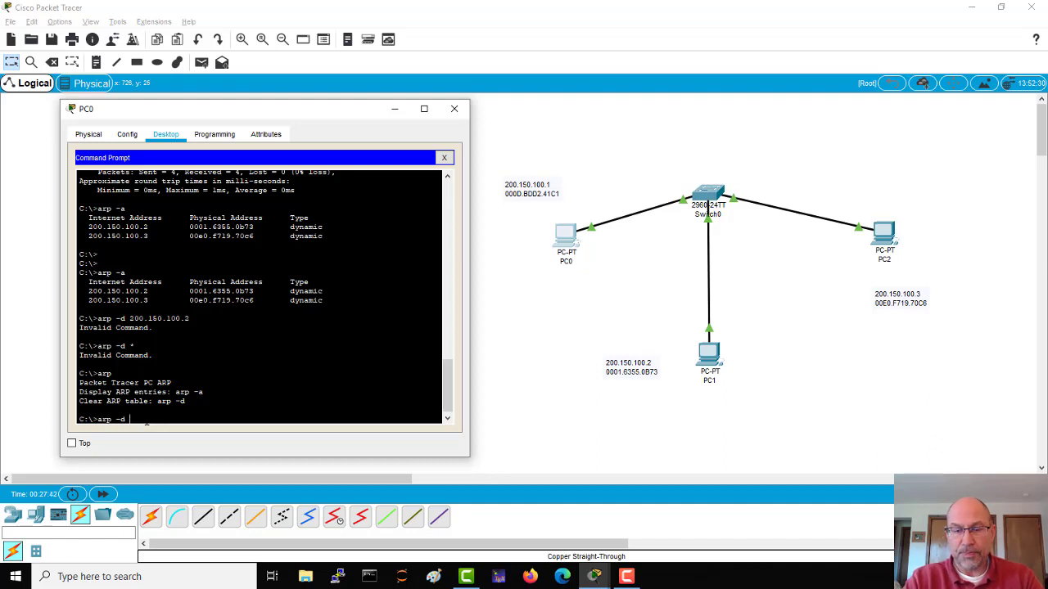
key("Return")
key("Return")
key("Return")
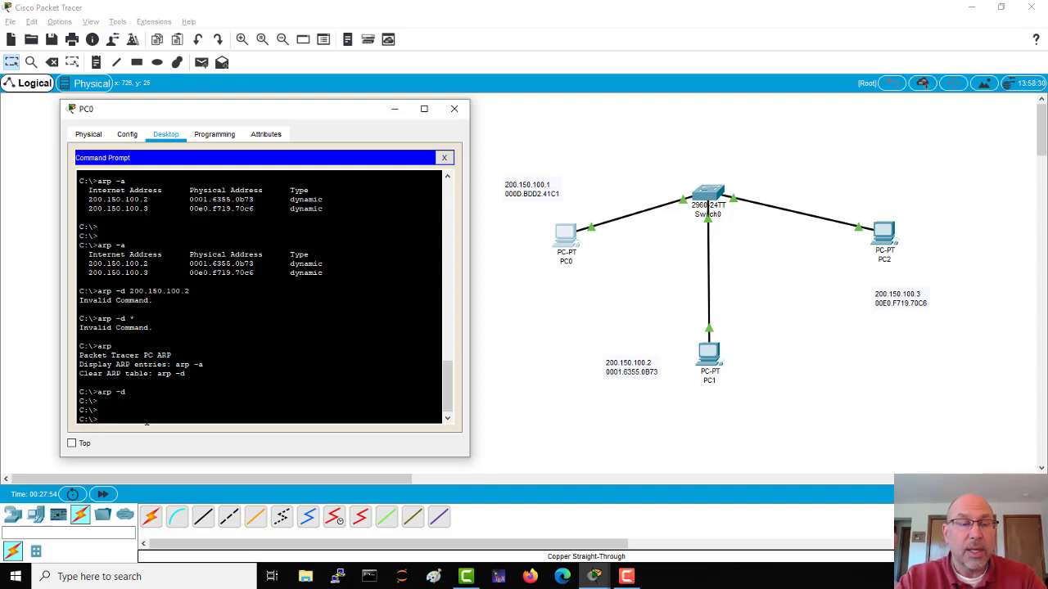
type("rp a-")
key("Return")
type("arp -a")
key("Return")
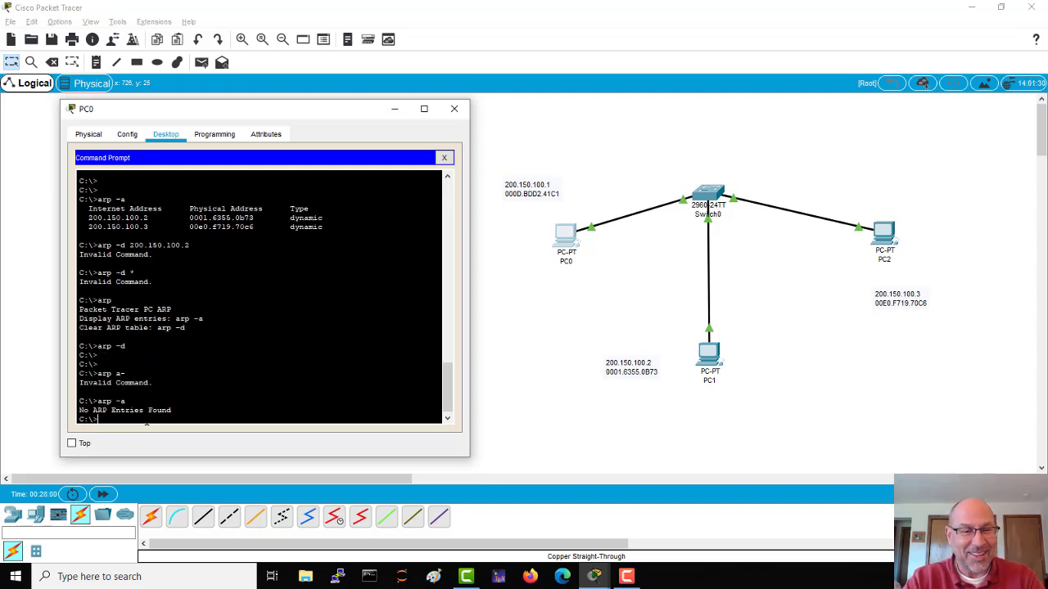
key("Return")
key("Return")
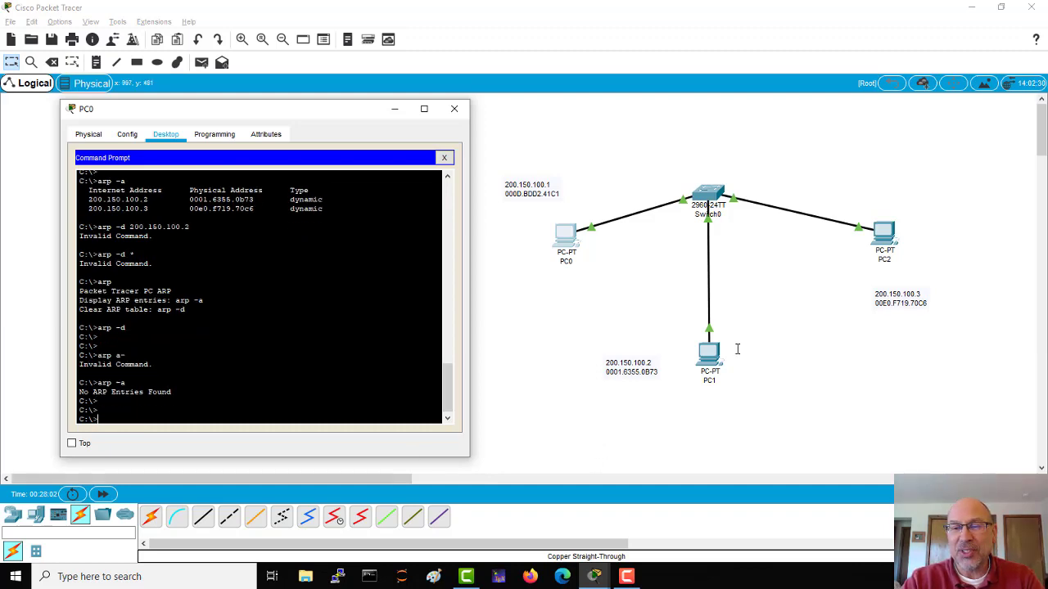
Step: On PC1's command prompt, list the ARP table, then clear it with arp -d
left_click(709, 352)
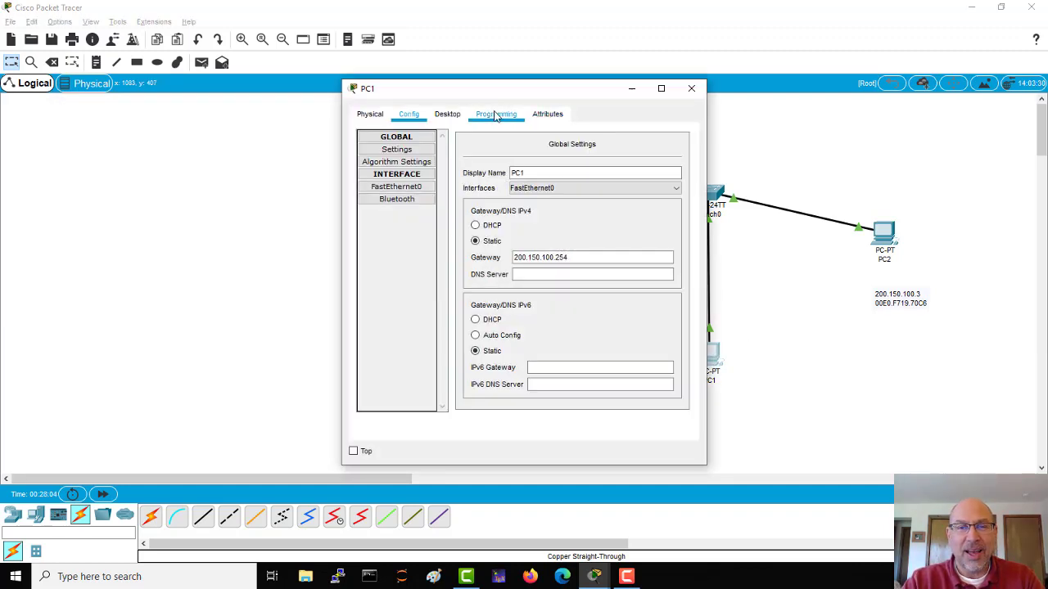
left_click(448, 116)
left_click(630, 174)
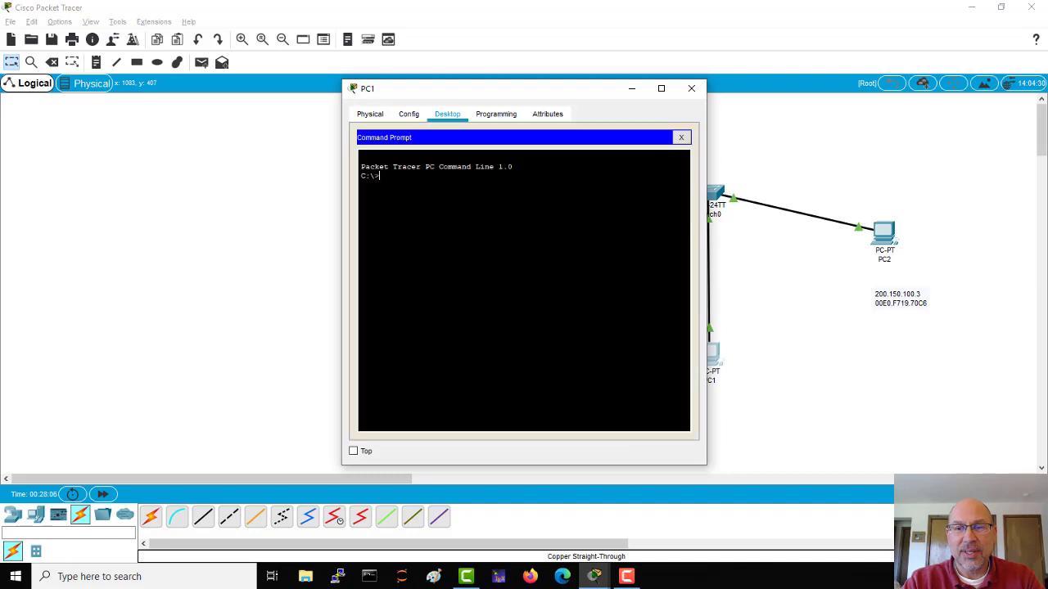
left_click_drag(591, 96, 325, 104)
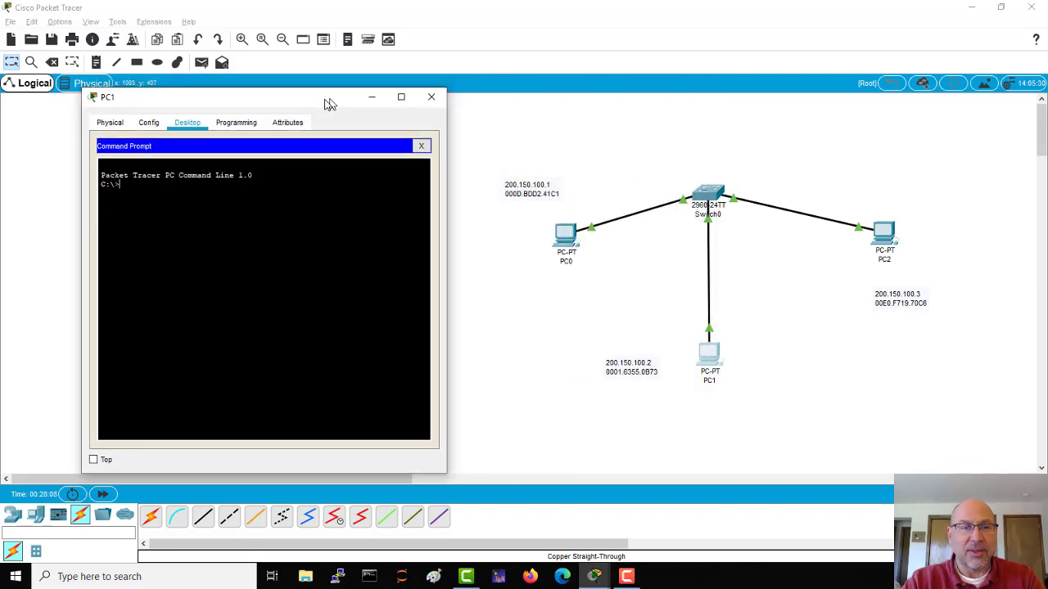
type("arp -a")
key("Return")
type("arp -a")
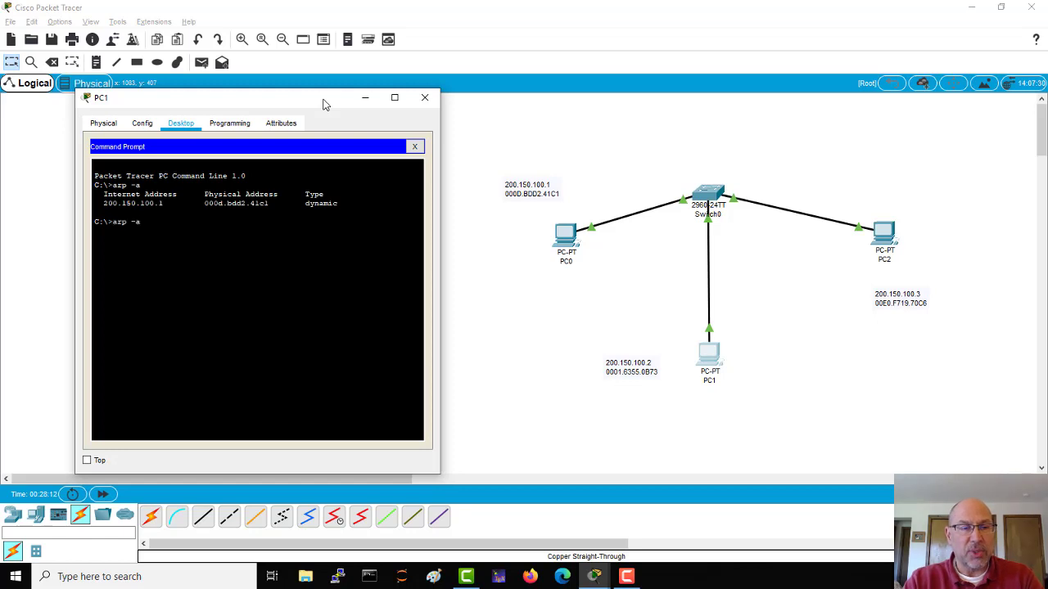
key("BackSpace")
type("d")
key("Return")
key("Return")
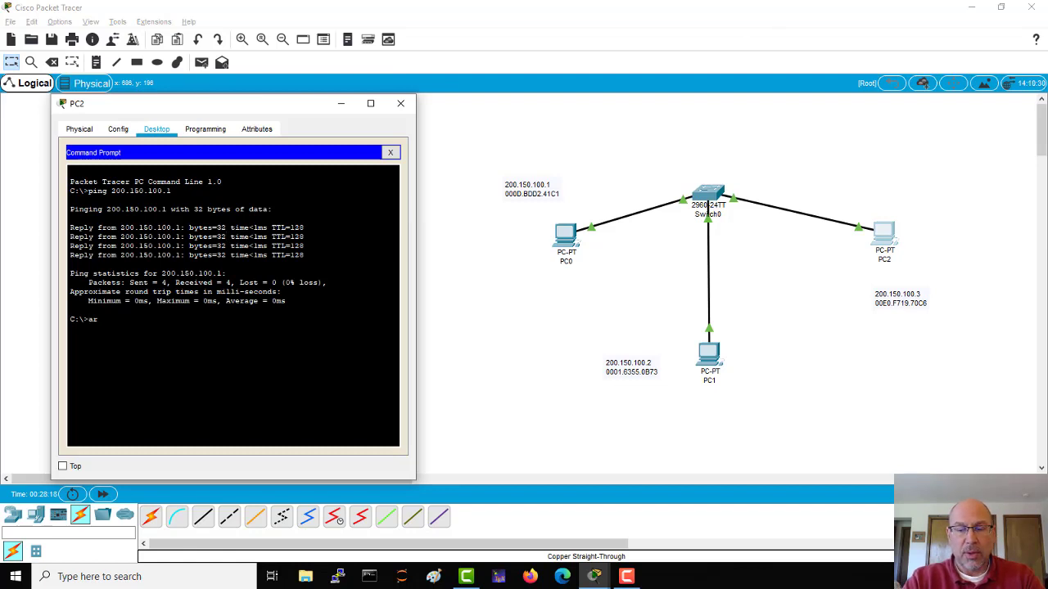
Step: Clear PC2's ARP cache with arp -d and check it with arp -a
type("arp -")
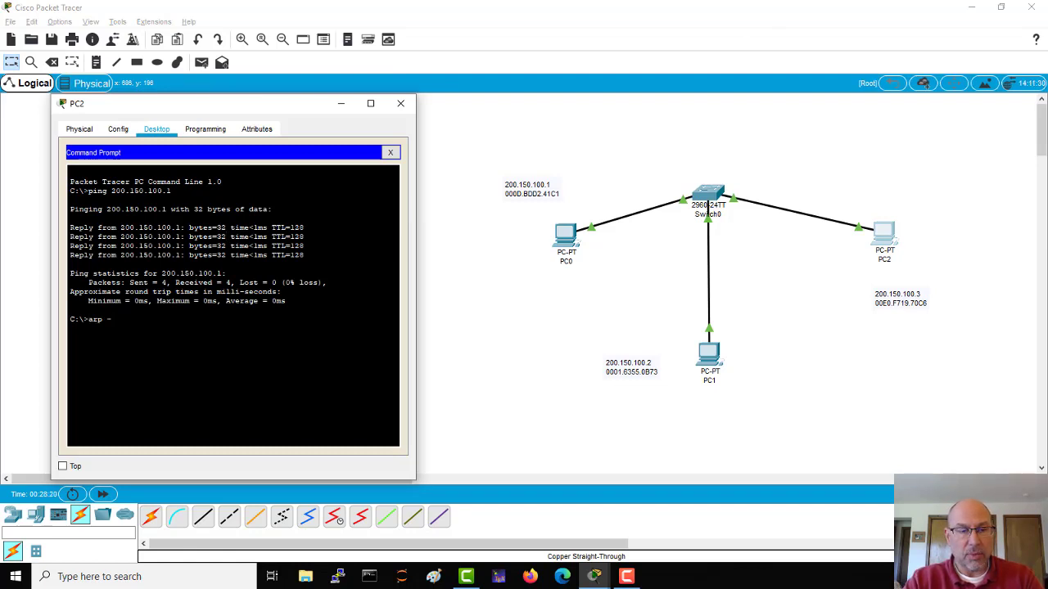
type("d")
key("Return")
key("Return")
key("Return")
type("arp")
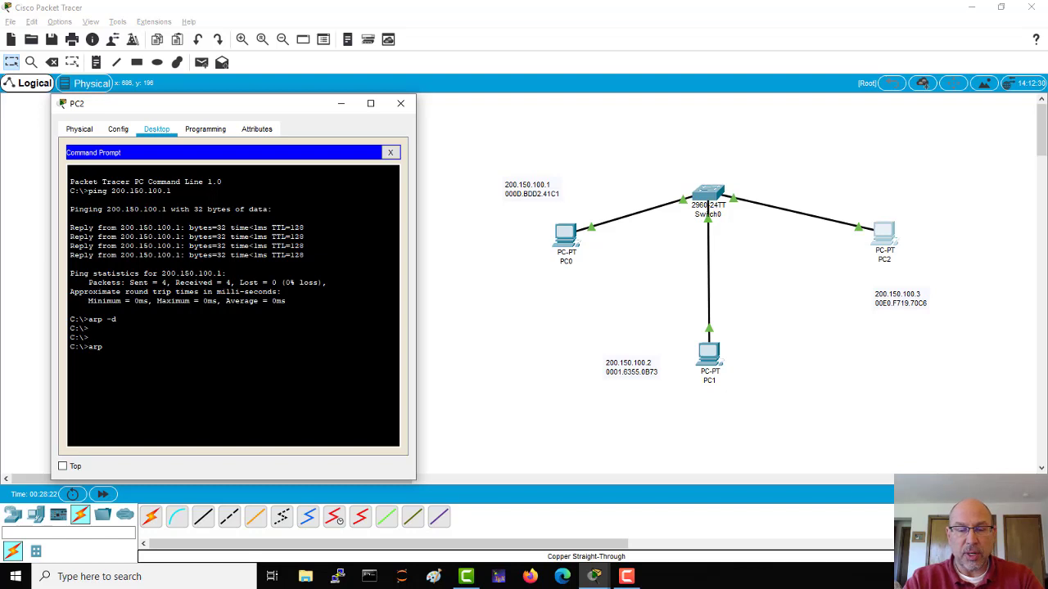
type(" -a")
key("Return")
key("Return")
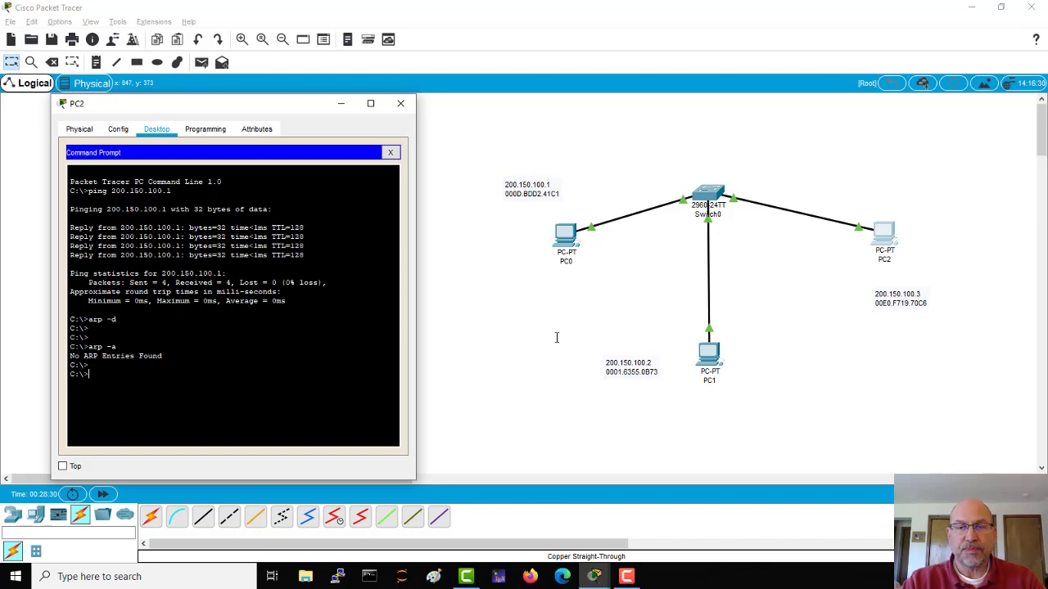
Step: Move PC2's window aside and shift the whole topology toward the canvas's left side
left_click_drag(276, 108, 243, 120)
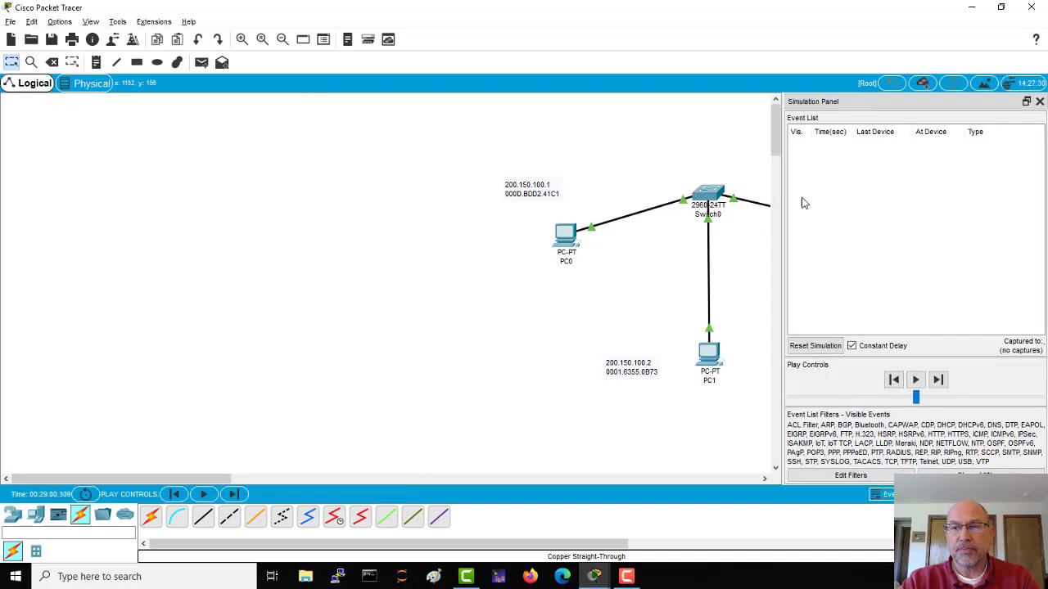
left_click(1040, 101)
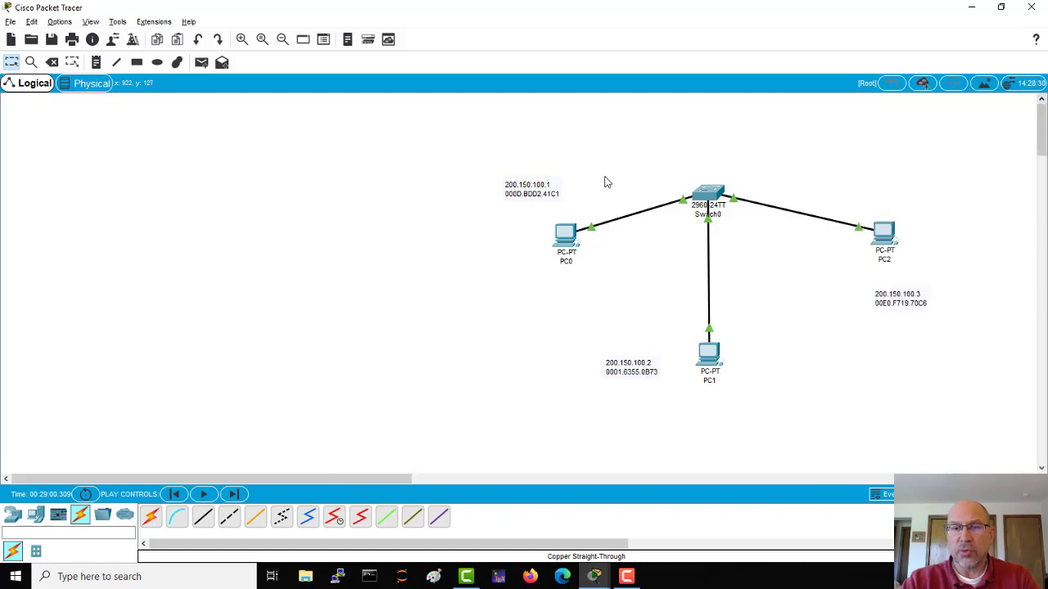
left_click_drag(456, 131, 935, 450)
left_click_drag(706, 196, 334, 190)
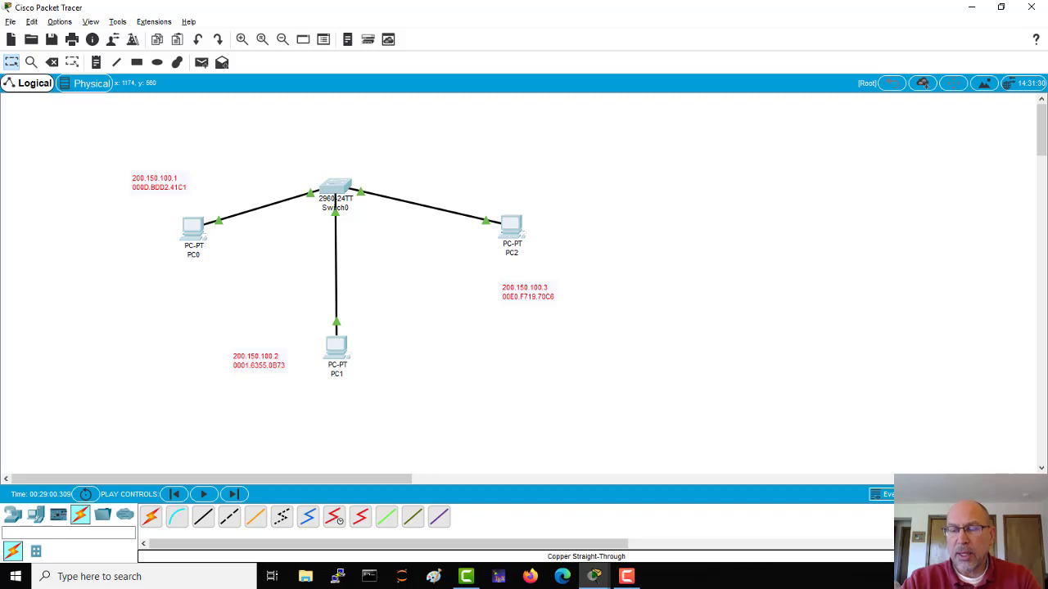
Step: Open the simulation event list and undock it into a wider floating panel
left_click(885, 494)
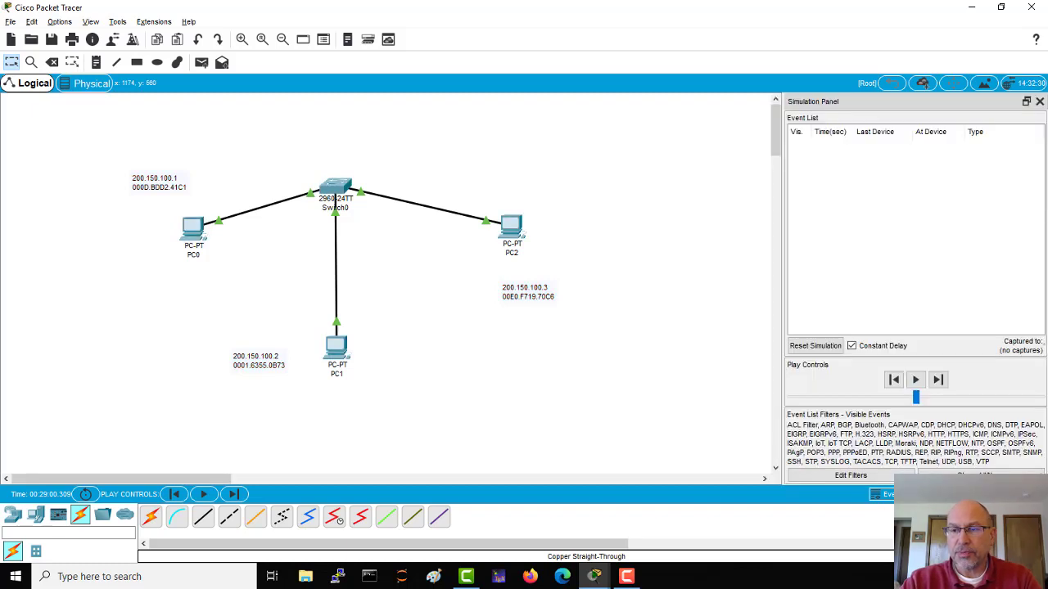
left_click_drag(913, 106, 840, 121)
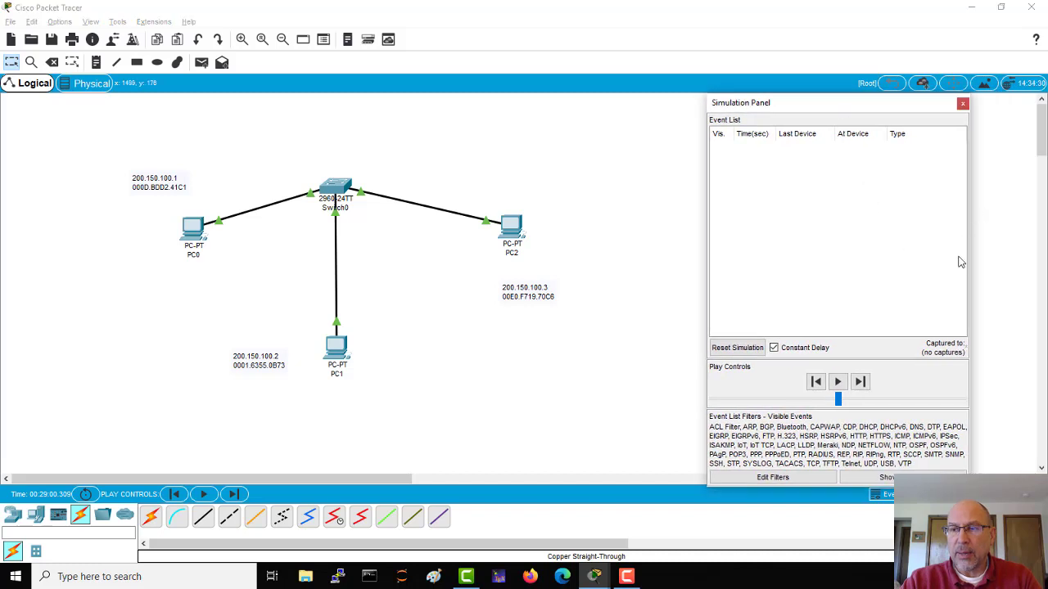
left_click_drag(968, 260, 1015, 260)
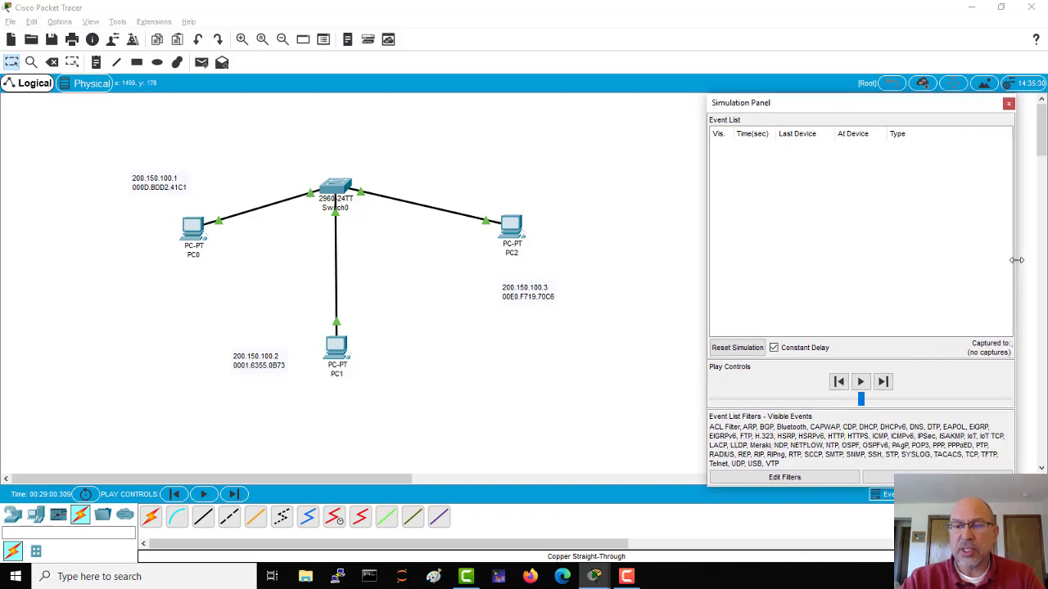
Step: Play the simulation so Switch0's DTP and STP events accumulate up to 6.486 s
left_click(860, 381)
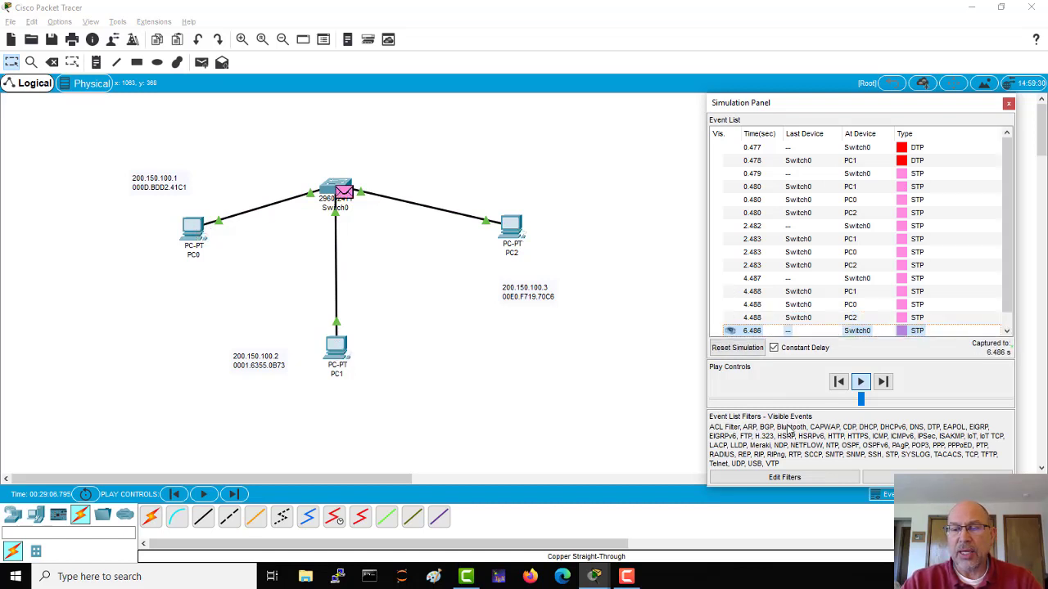
Step: Open the event filters and browse the IPv6 and Misc lists, including ACL Filter and IPSec, leaving all enabled
left_click(784, 477)
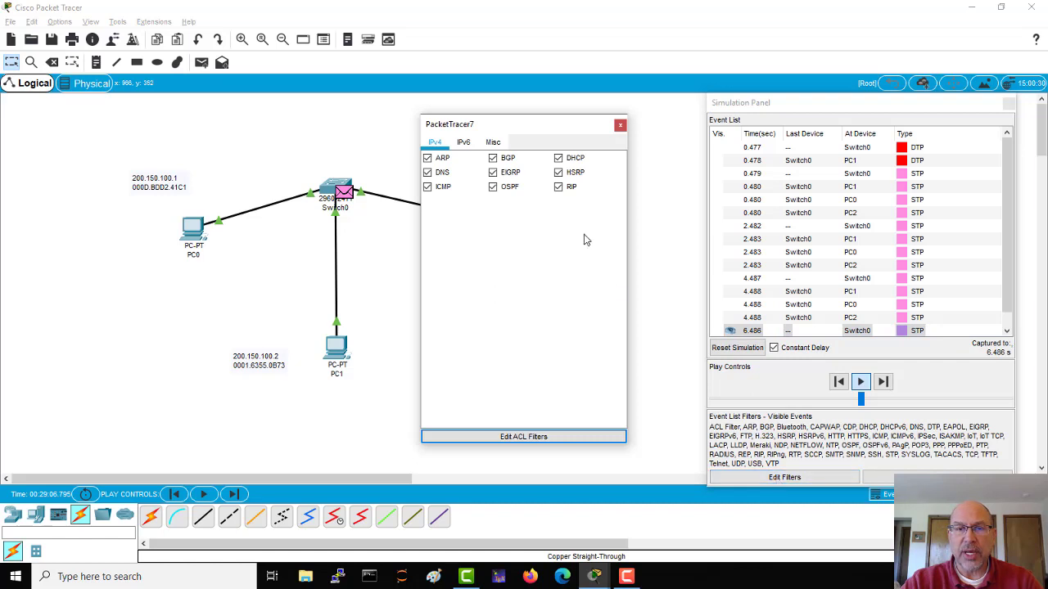
left_click_drag(547, 130, 605, 131)
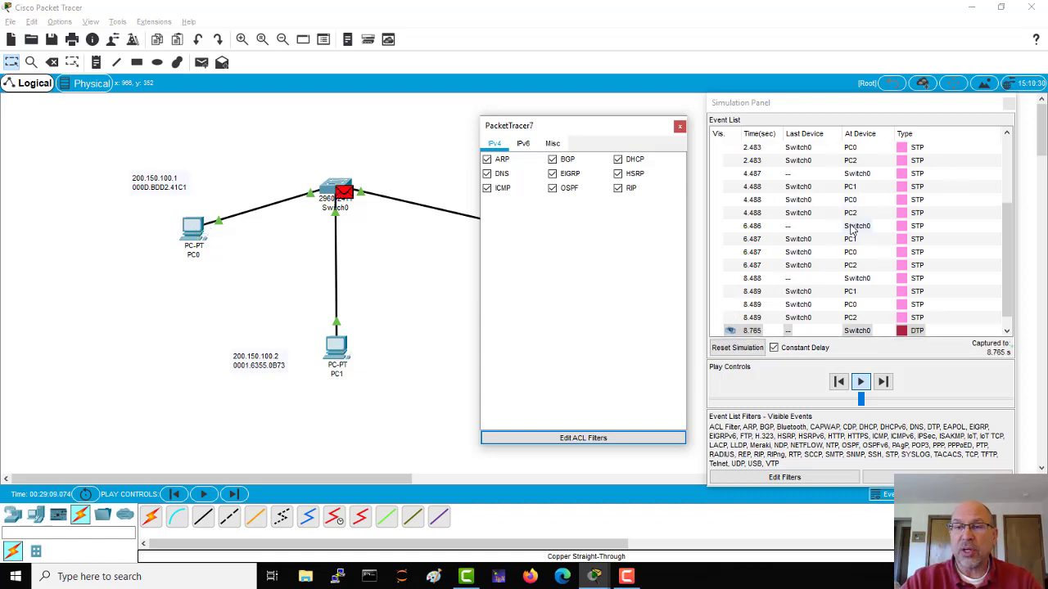
left_click(524, 147)
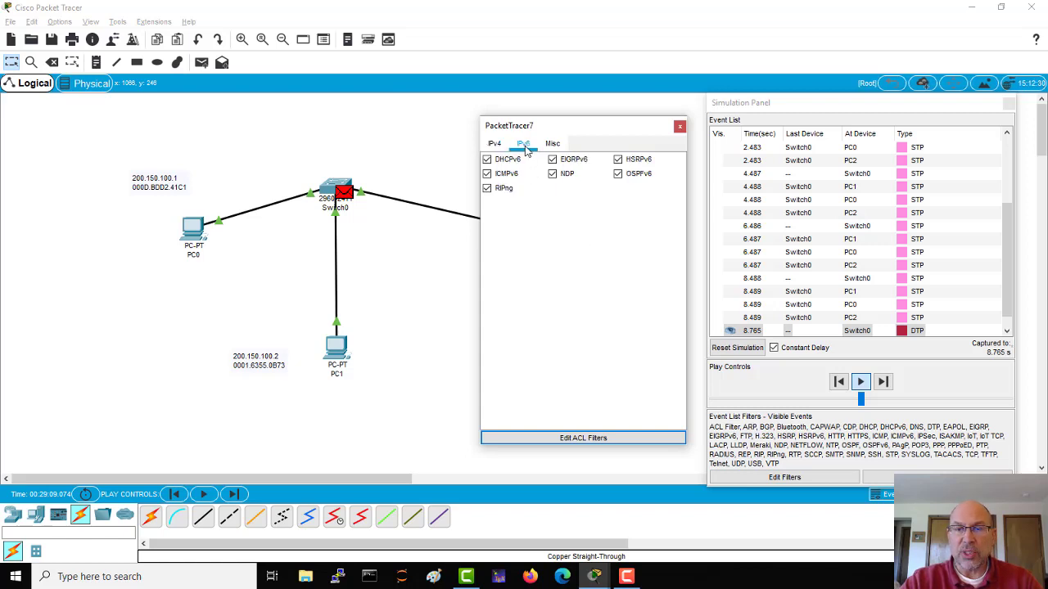
left_click(552, 144)
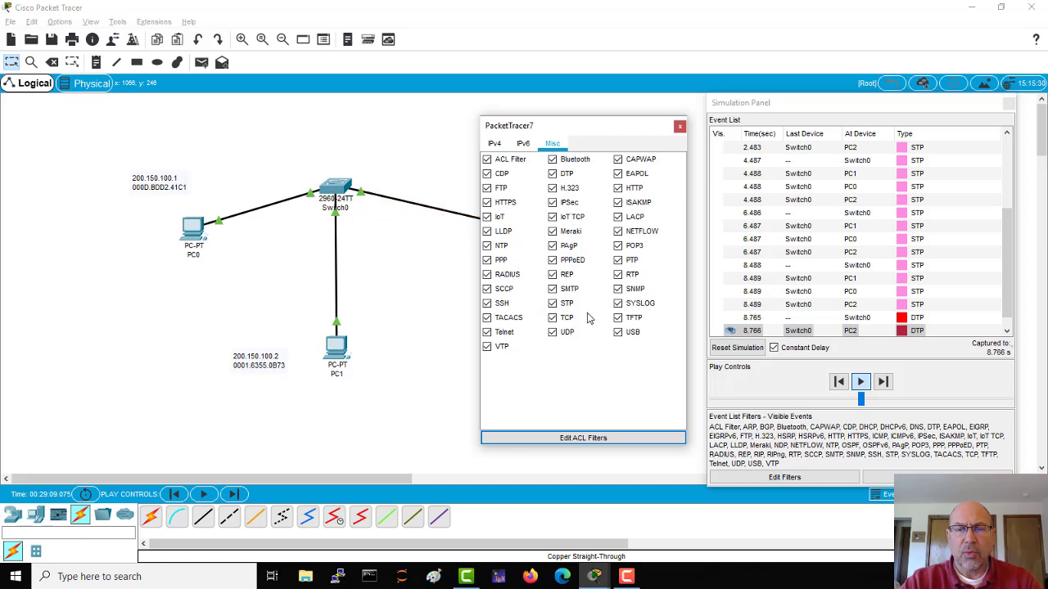
left_click(488, 160)
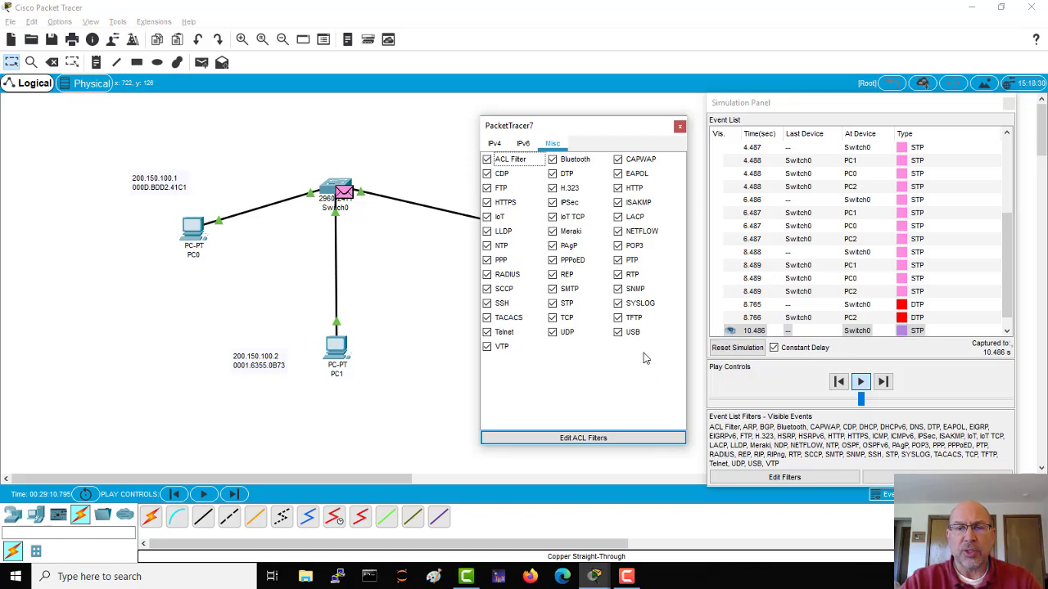
left_click(580, 204)
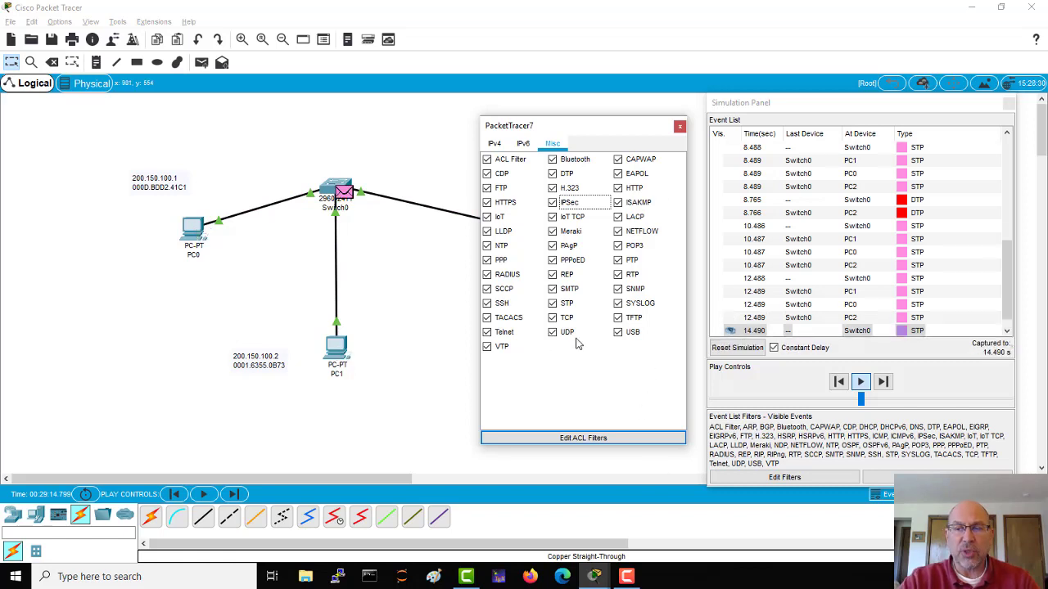
Step: Close the filters, step forward through four captured STP events, and return to Realtime mode
left_click(679, 127)
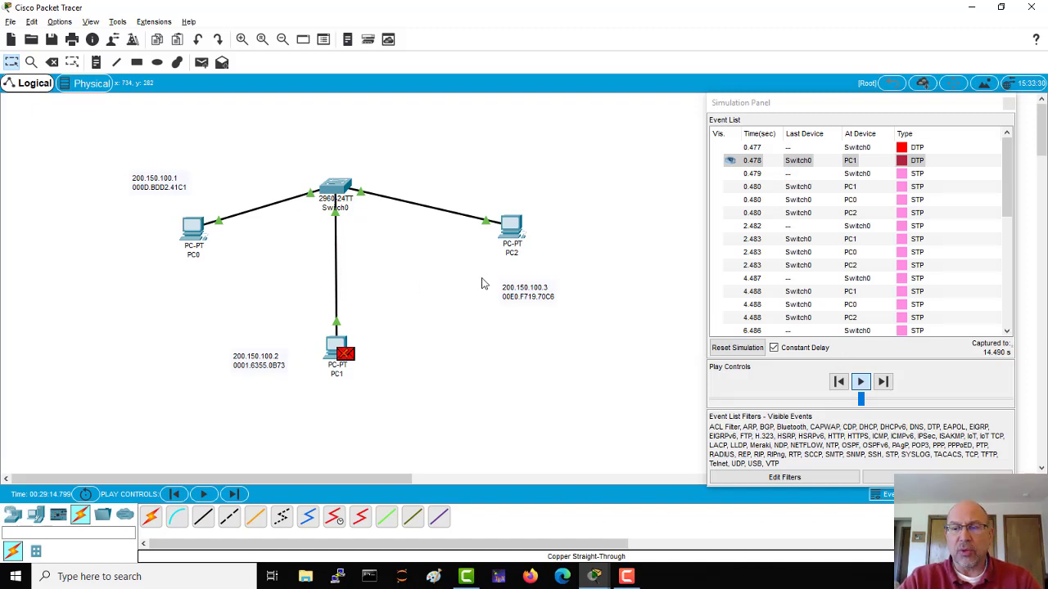
left_click(882, 382)
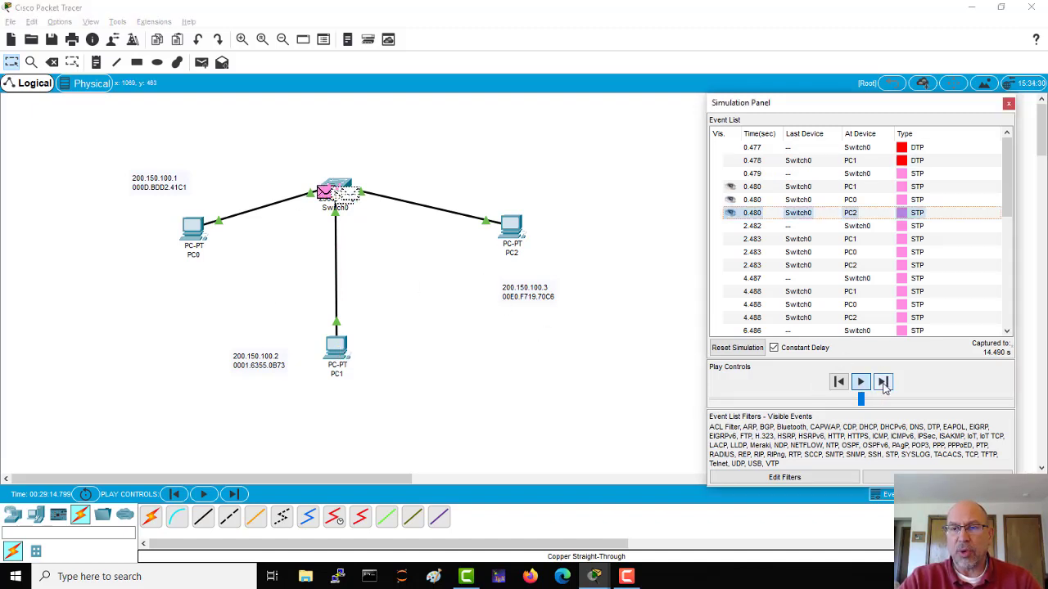
left_click(882, 382)
left_click(882, 383)
left_click(882, 382)
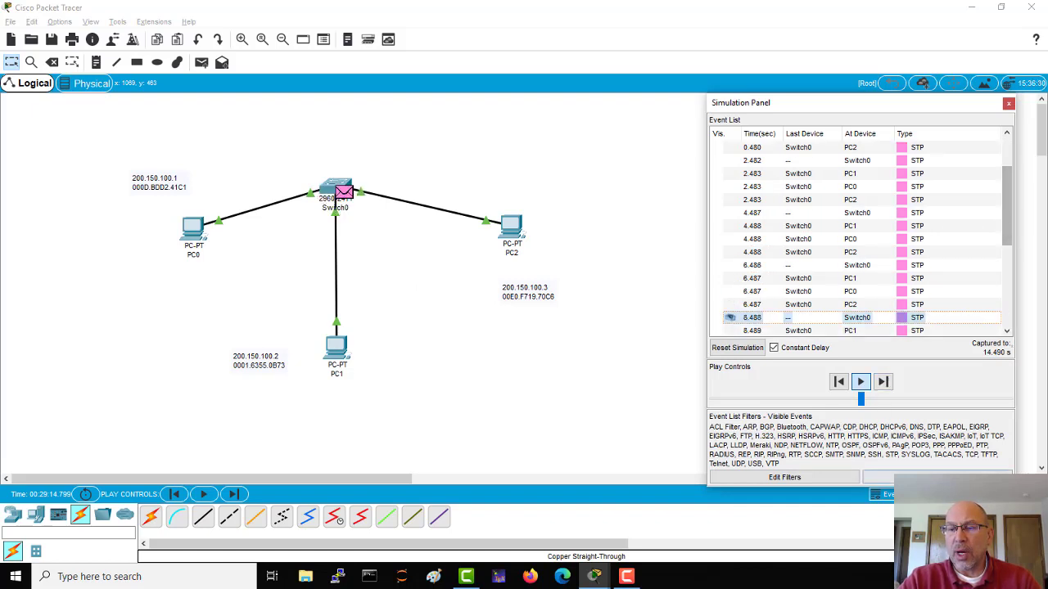
key("shift+r")
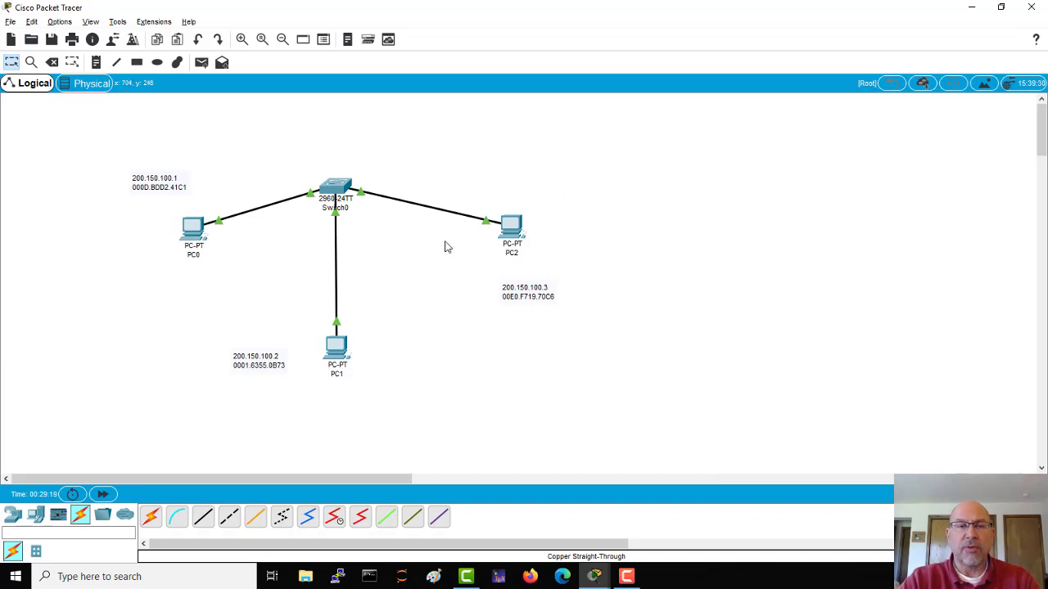
left_click(195, 234)
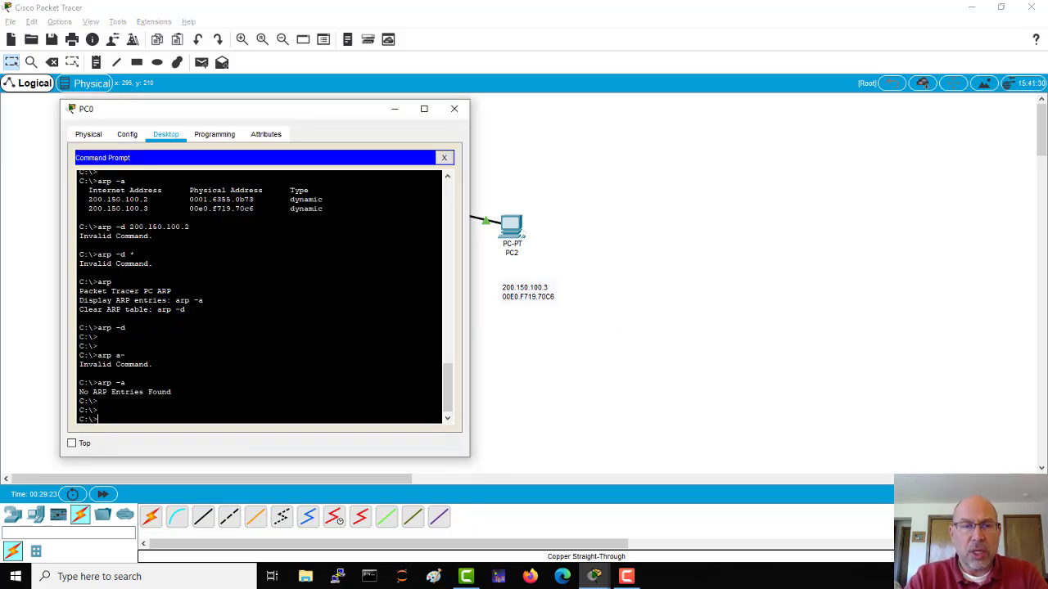
left_click_drag(221, 118, 715, 128)
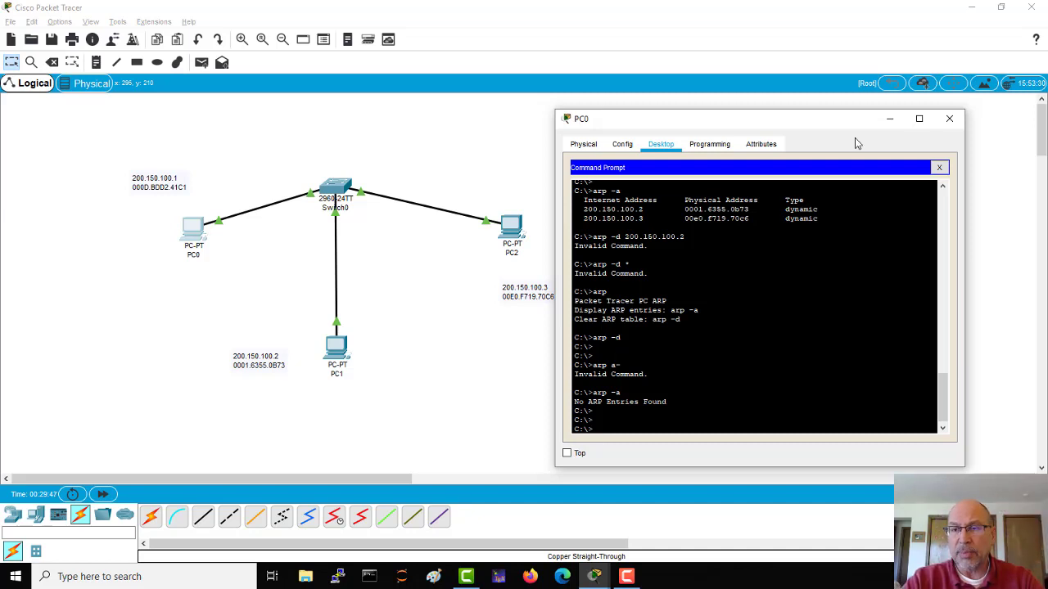
left_click_drag(849, 116, 758, 237)
Step: Close PC0's window and shift the whole topology to the right
left_click(858, 241)
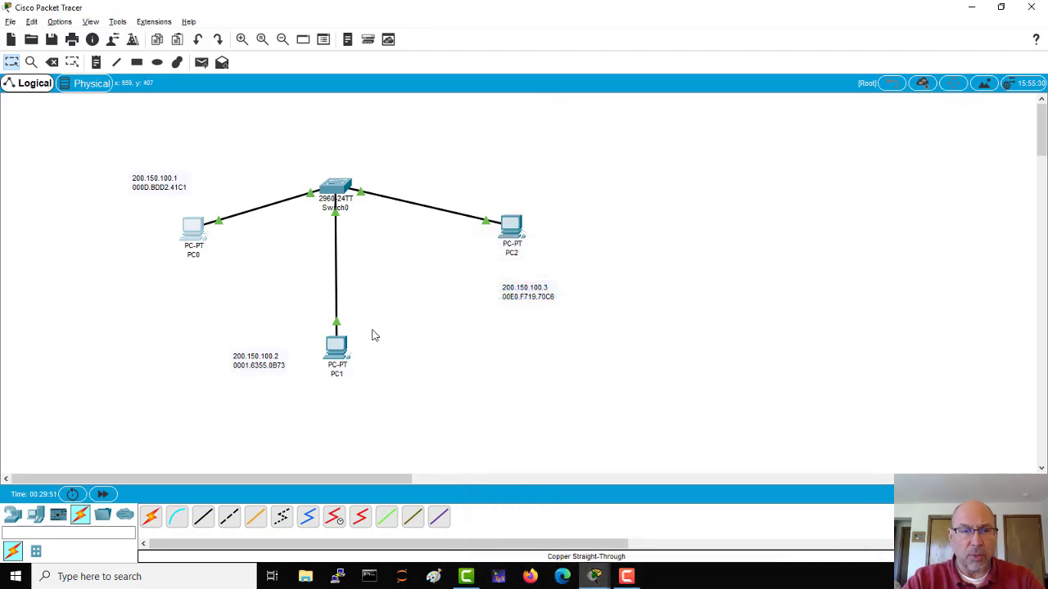
left_click_drag(104, 155, 607, 418)
left_click_drag(352, 190, 630, 175)
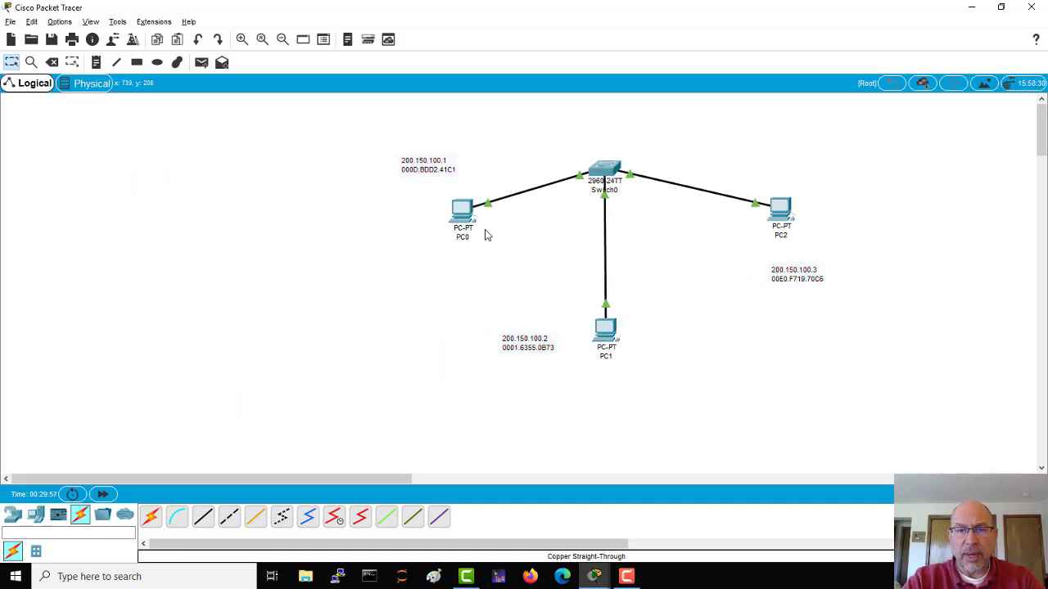
Step: Pull PC0 and PC2 in toward Switch0 and place PC1's and PC2's address notes beside them
left_click_drag(461, 215, 524, 250)
left_click_drag(463, 175, 522, 200)
left_click_drag(780, 213, 669, 244)
left_click_drag(781, 285, 702, 205)
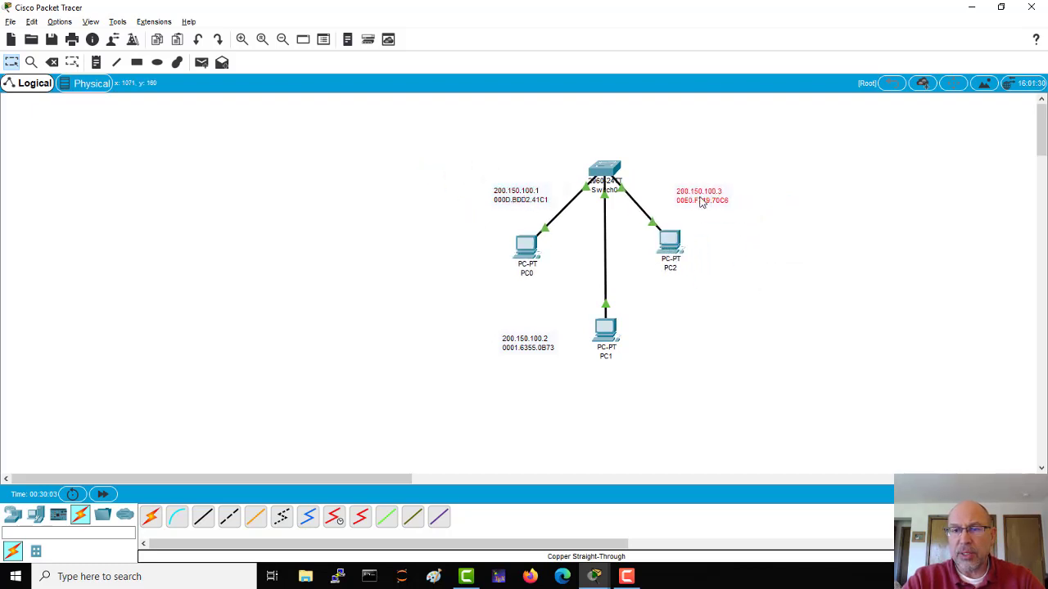
left_click_drag(532, 354, 616, 394)
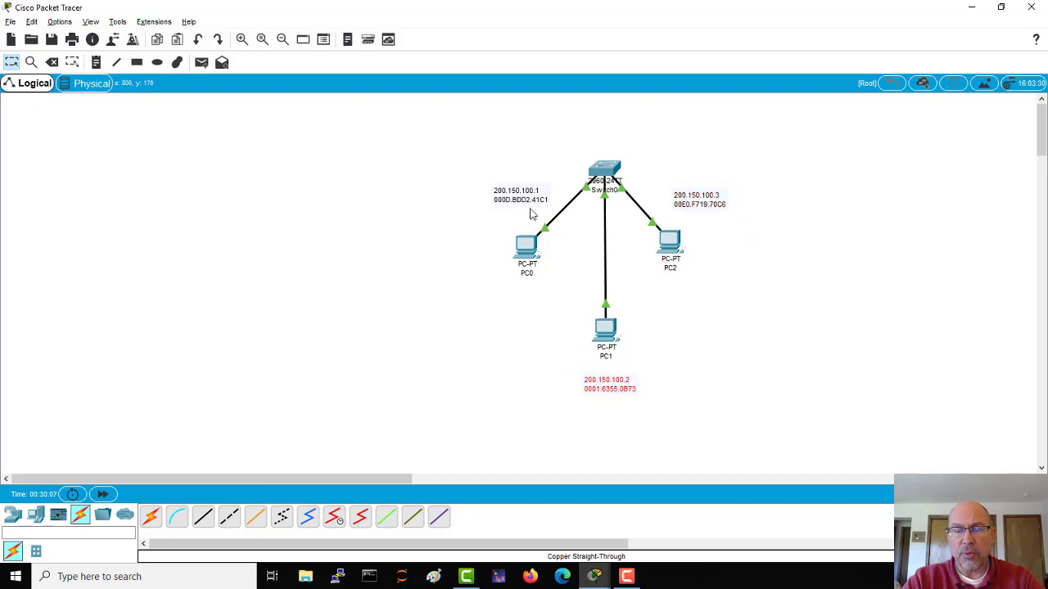
left_click_drag(661, 237, 698, 250)
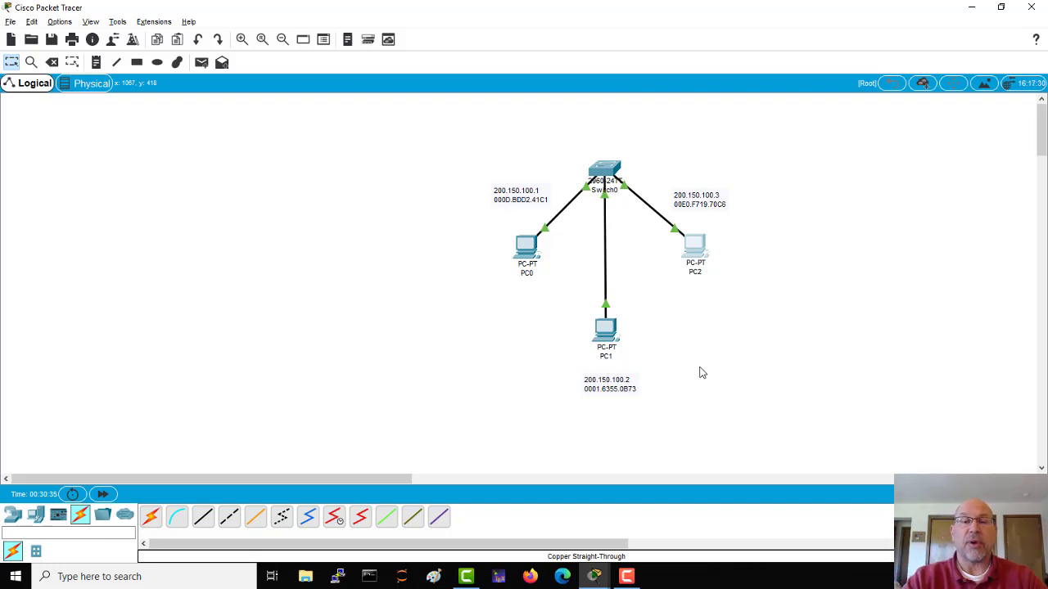
Step: Open PC0's command prompt and recall the arp -d 200.150.100.2 command
left_click(528, 255)
left_click(619, 187)
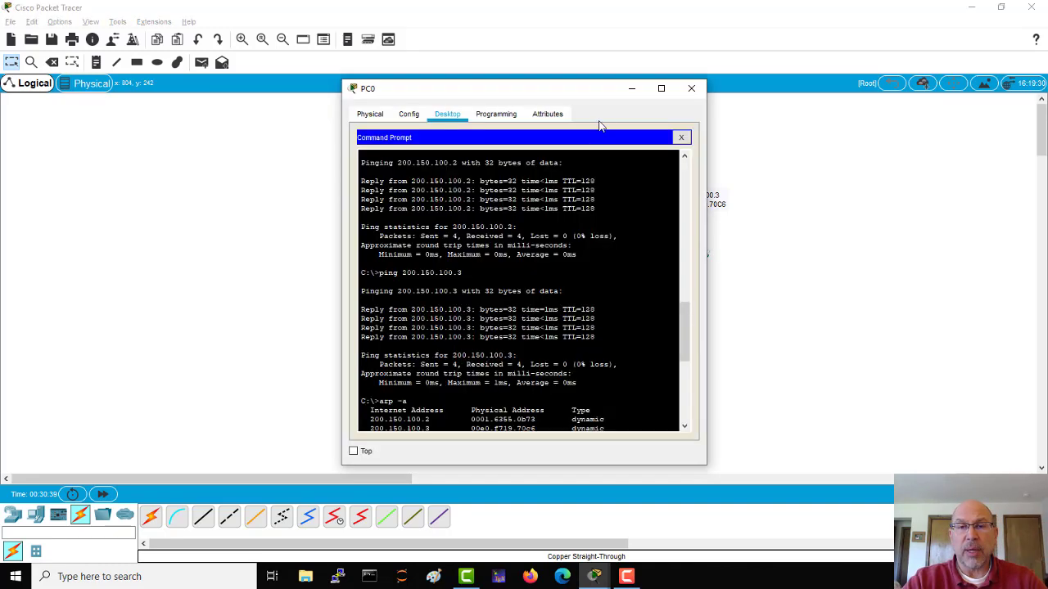
left_click_drag(590, 92, 275, 121)
scroll(205, 303, "down", 9)
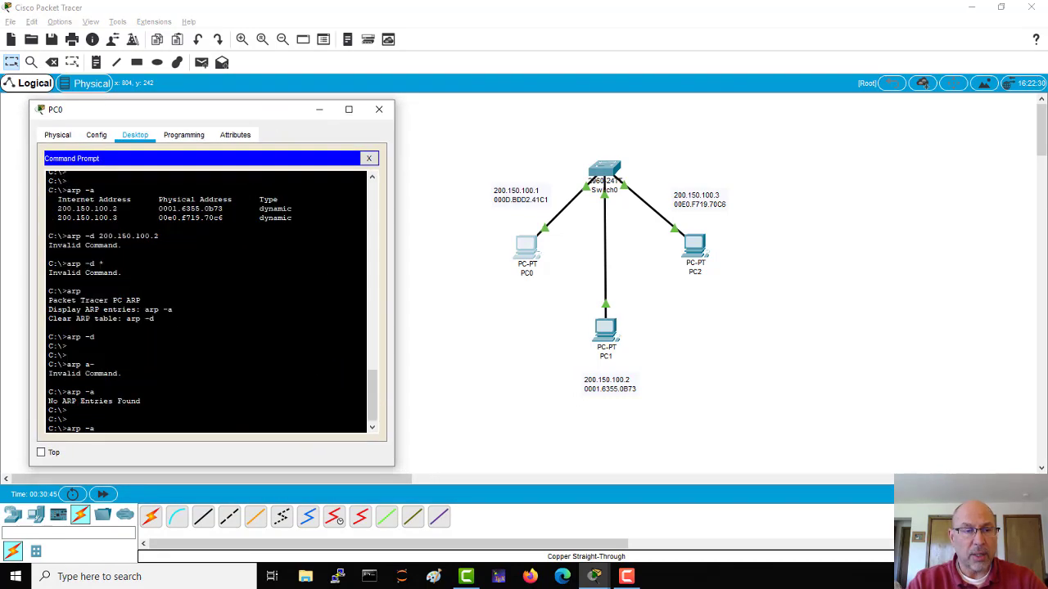
key("Up")
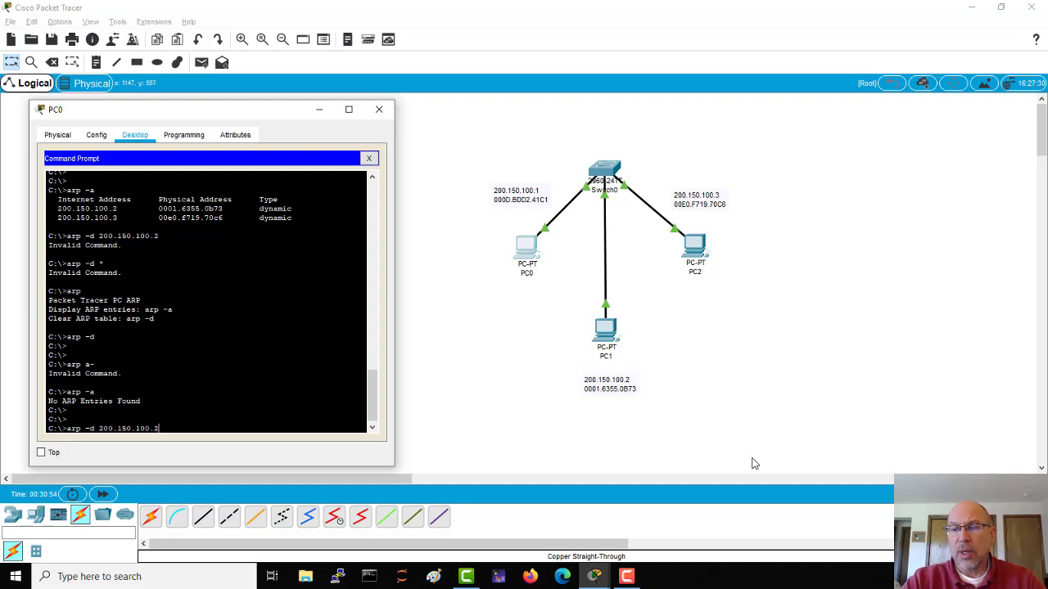
Step: Shift the topology slightly left and switch to Simulation mode
left_click_drag(462, 122, 715, 398)
left_click_drag(600, 172, 549, 166)
key("alt+Tab")
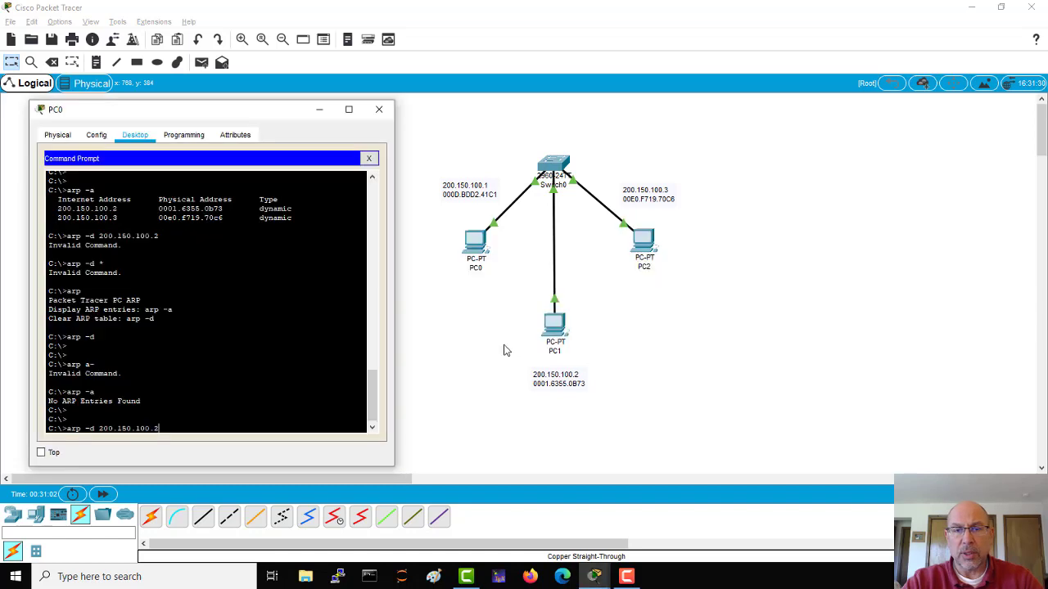
key("shift+s")
key("alt+Tab")
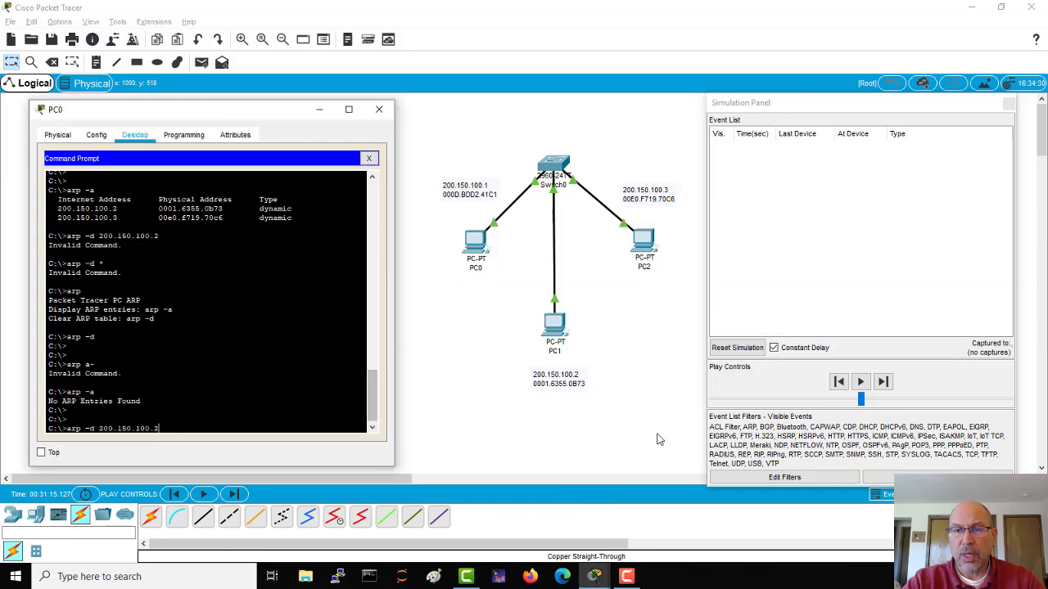
Step: Erase the unfinished arp -d line in PC0's prompt and ping 200.150.100.2
left_click(662, 437)
key("alt+Tab")
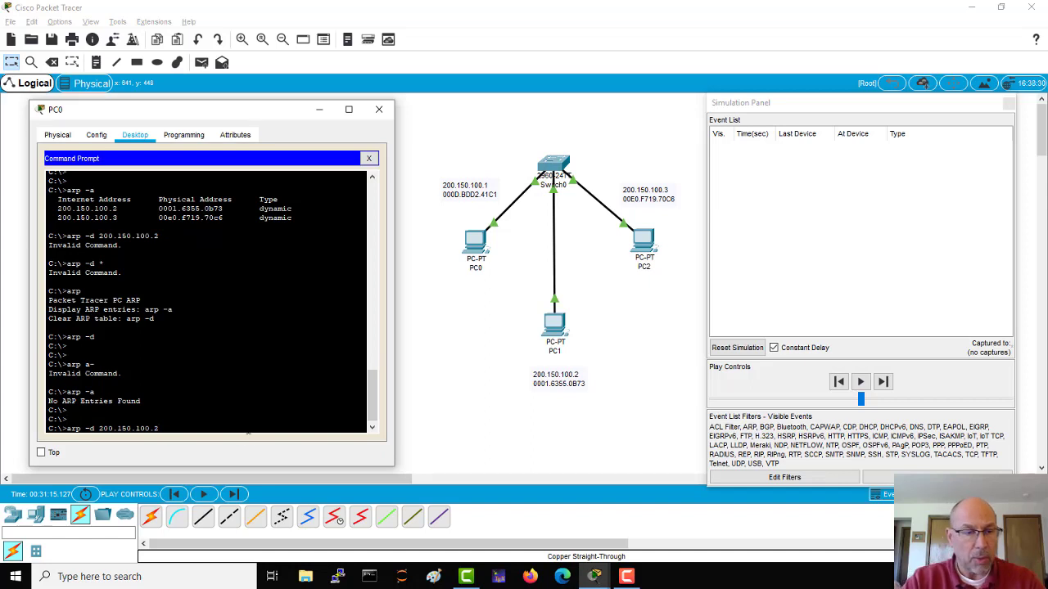
left_click_drag(68, 428, 95, 429)
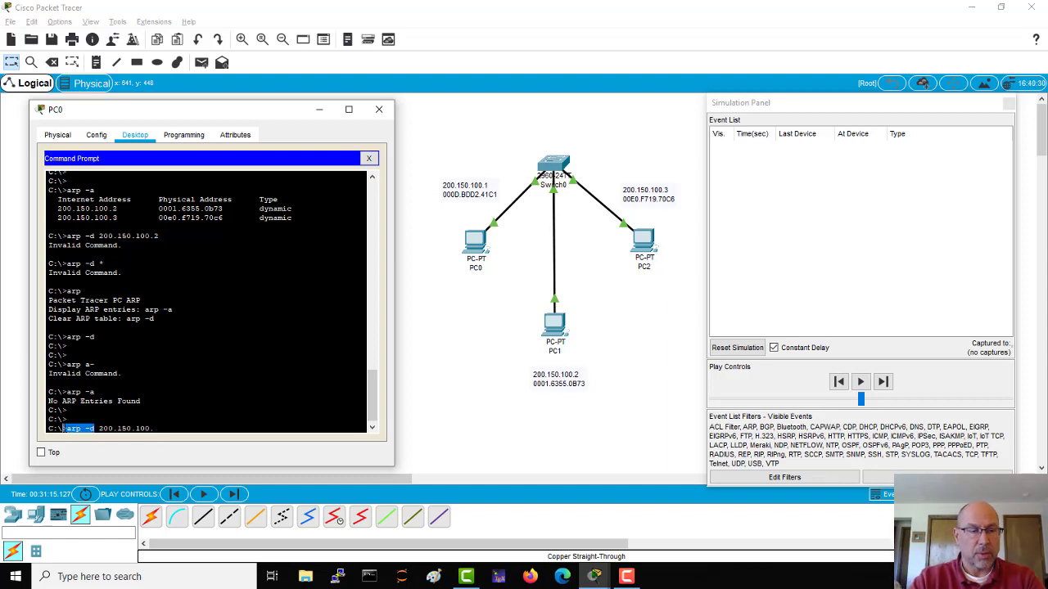
left_click(154, 428)
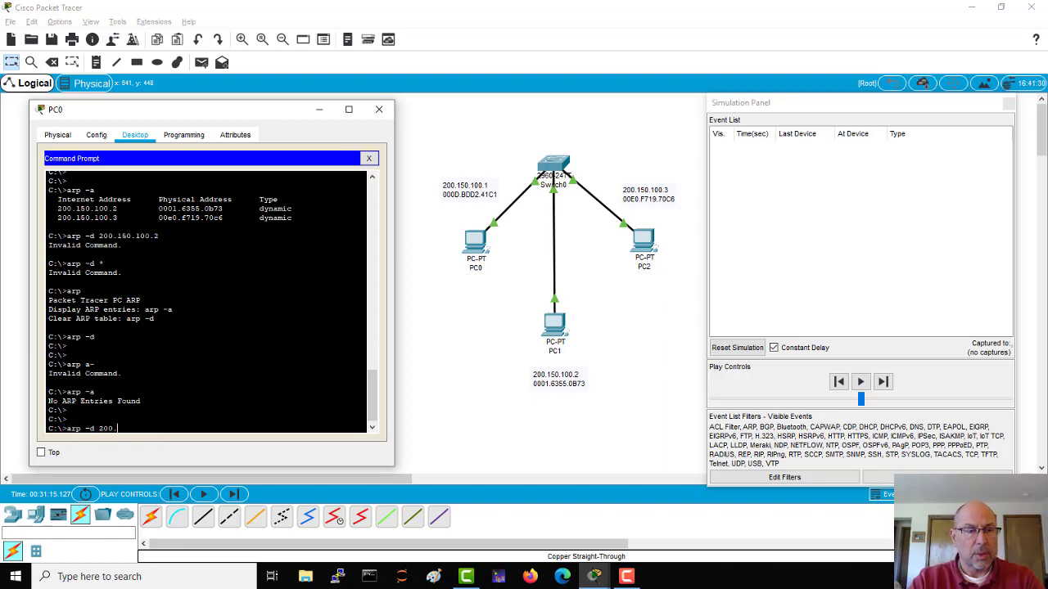
key("BackSpace")
key("BackSpace")
key("BackSpace")
key("BackSpace")
key("BackSpace")
key("BackSpace")
key("BackSpace")
key("BackSpace")
key("BackSpace")
key("BackSpace")
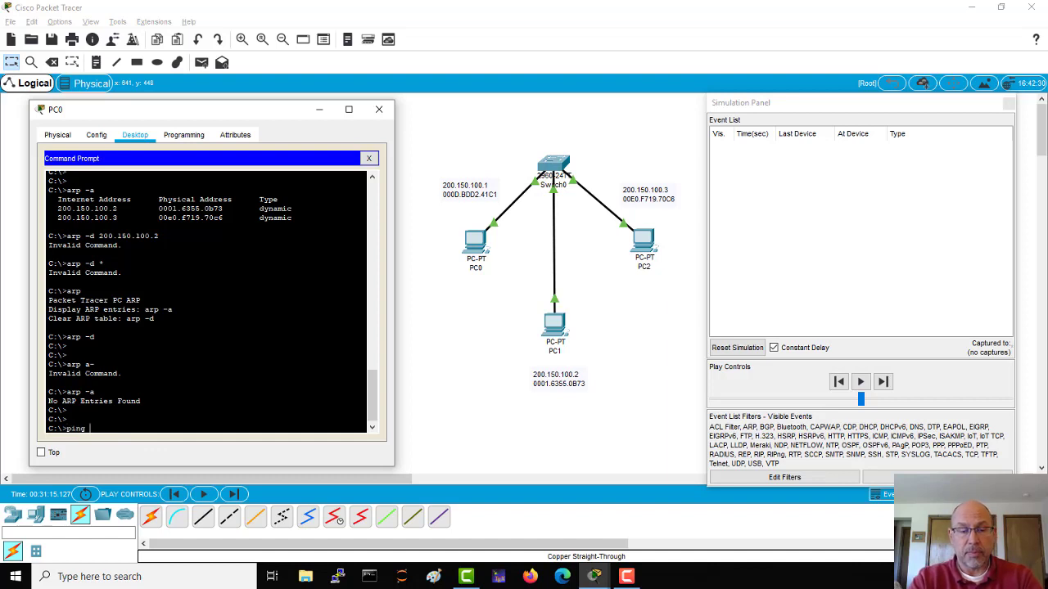
type("ping 200.150.100.2")
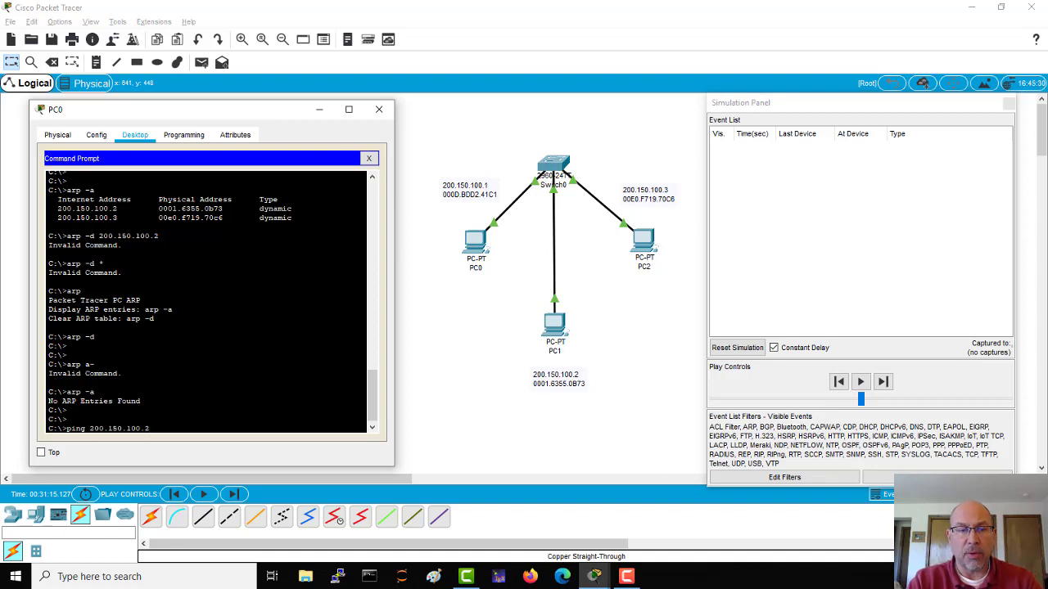
key("Return")
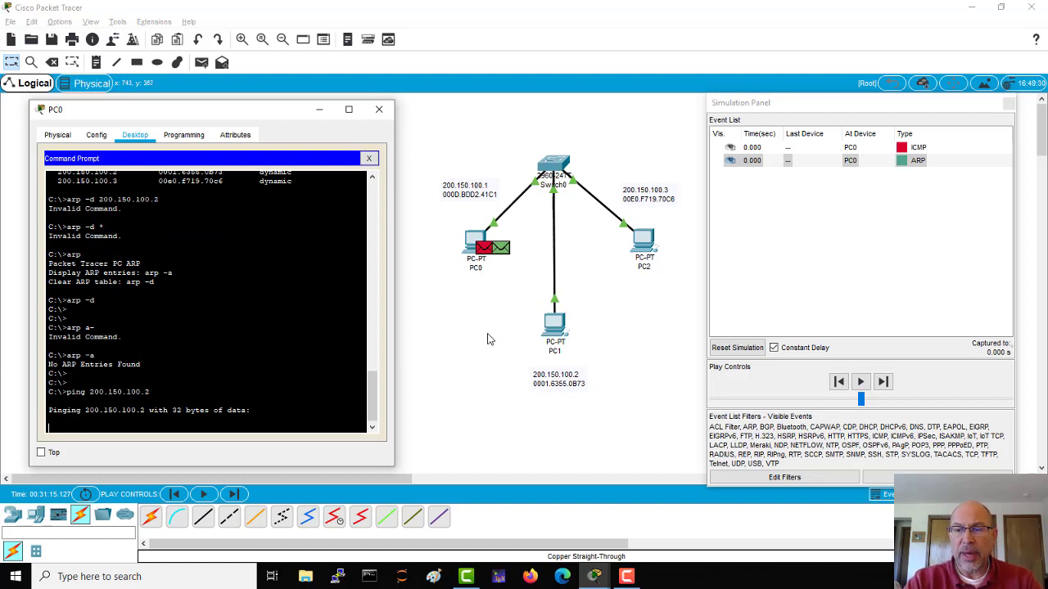
Step: Step the ARP broadcast from PC0 through Switch0 to PC1 and PC2, and PC1's reply back to PC0
left_click(883, 382)
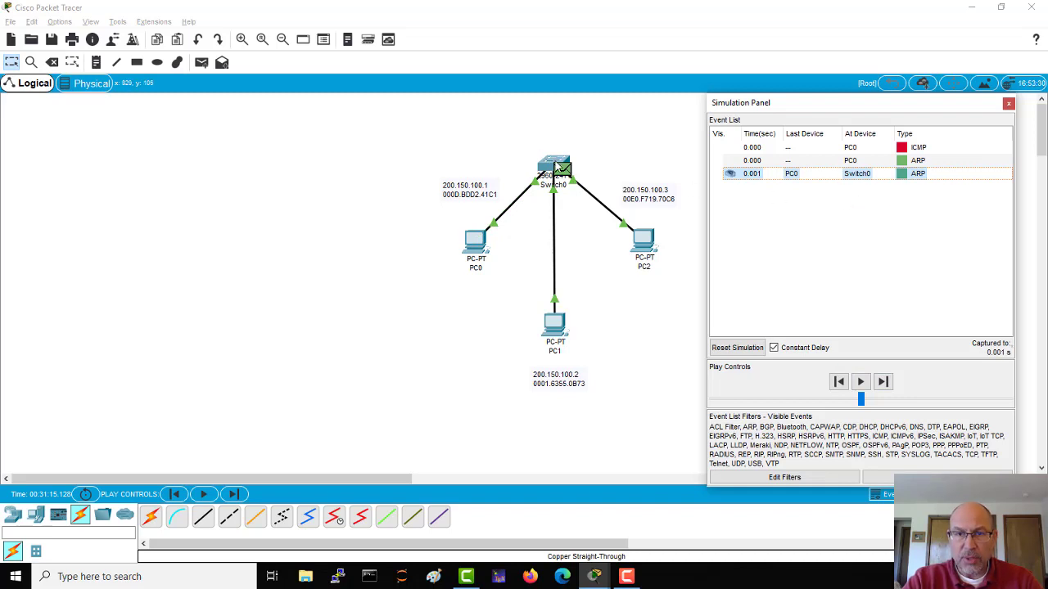
left_click(882, 382)
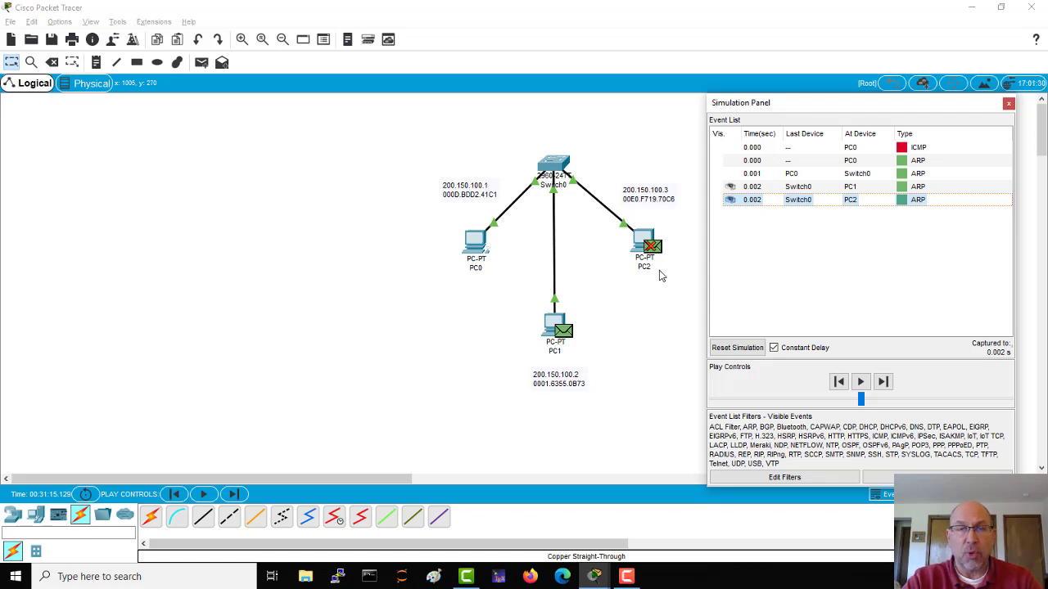
left_click(883, 383)
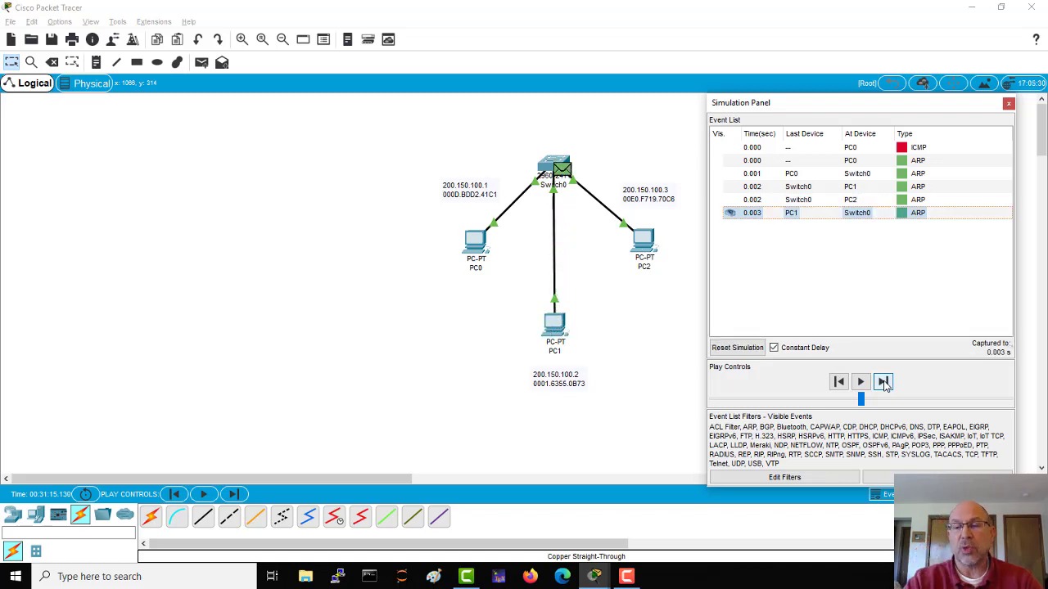
left_click(883, 382)
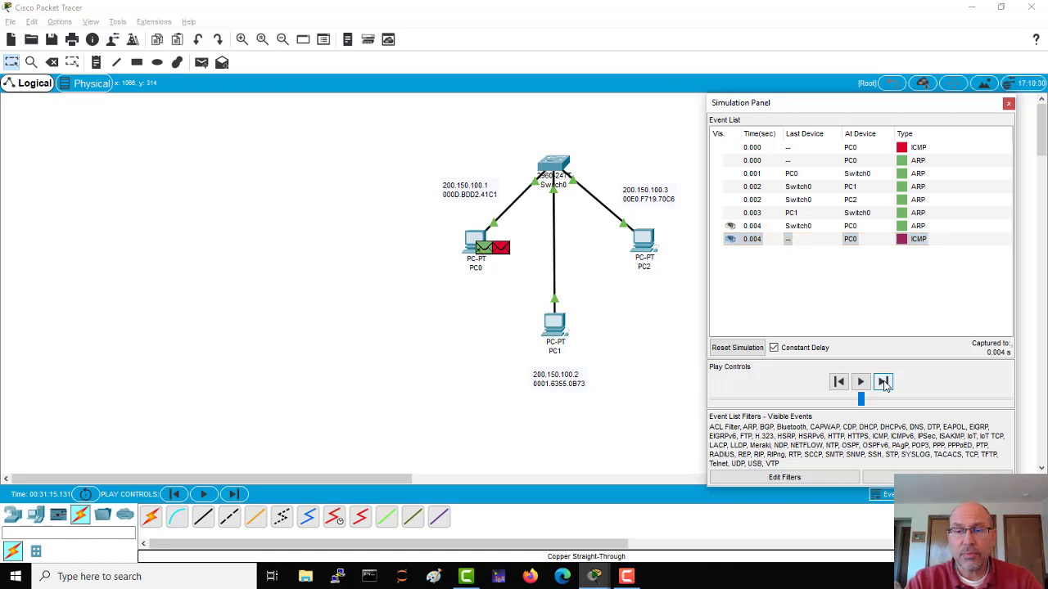
Step: Step the first ICMP echo from PC0 to PC1 and its reply back to PC0
left_click(883, 383)
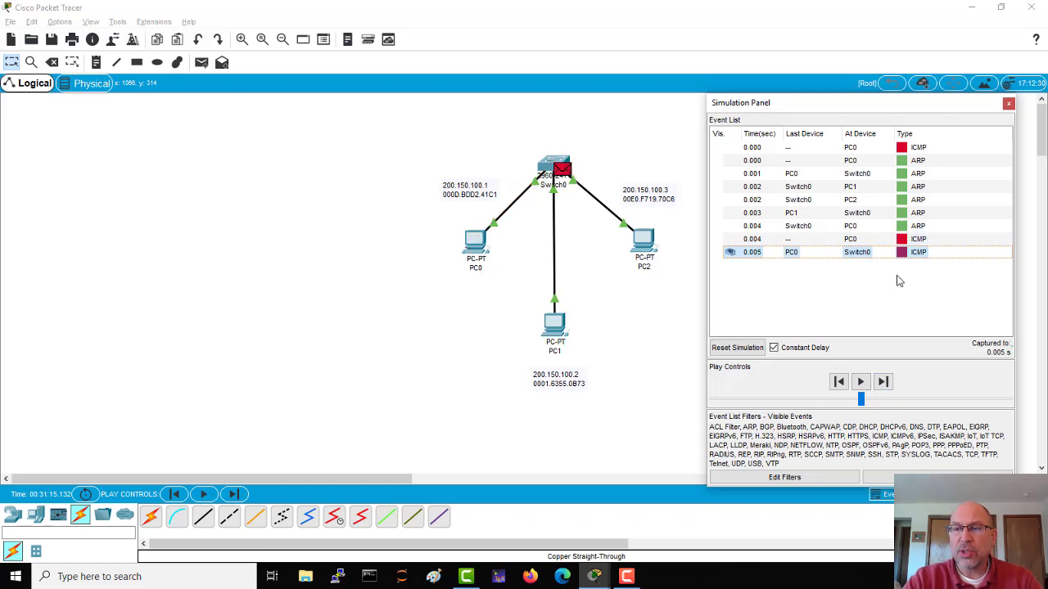
left_click(883, 383)
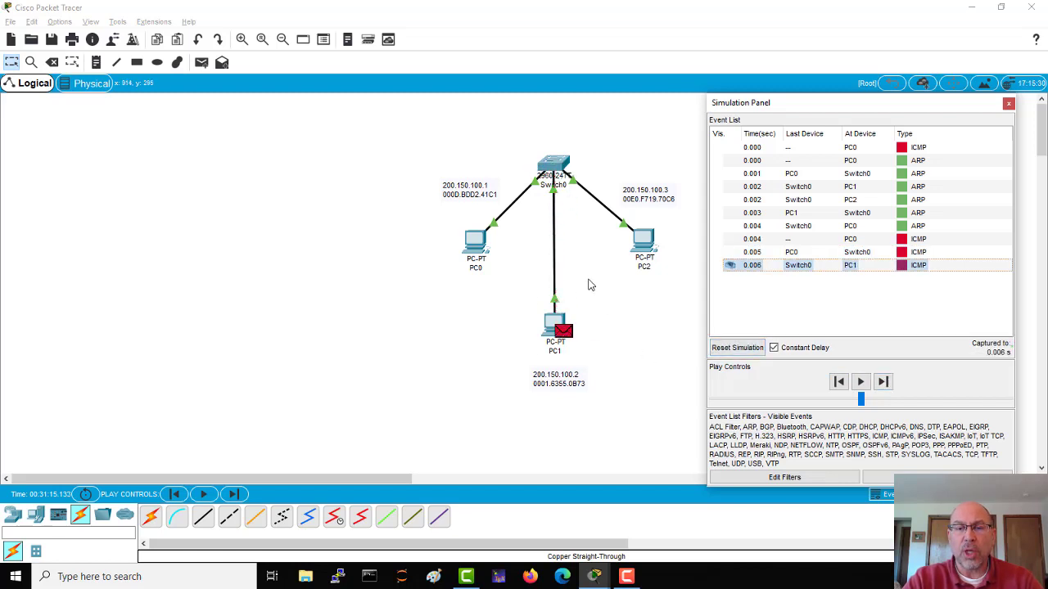
left_click(883, 382)
left_click(883, 382)
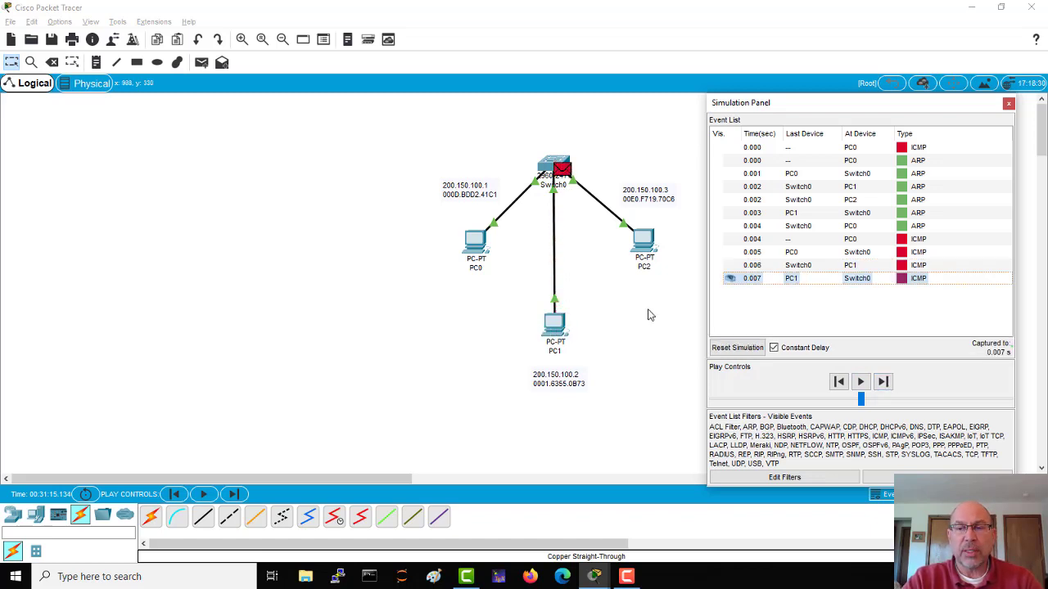
left_click(883, 382)
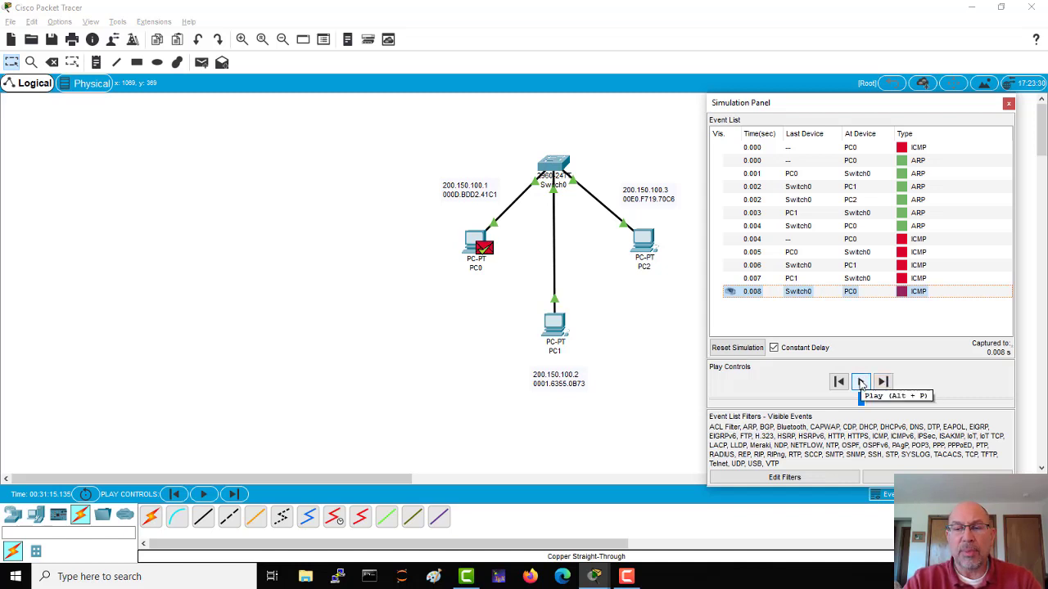
Step: Advance the second ICMP echo from PC0 through Switch0 to PC1 at 1.012 s
left_click(883, 382)
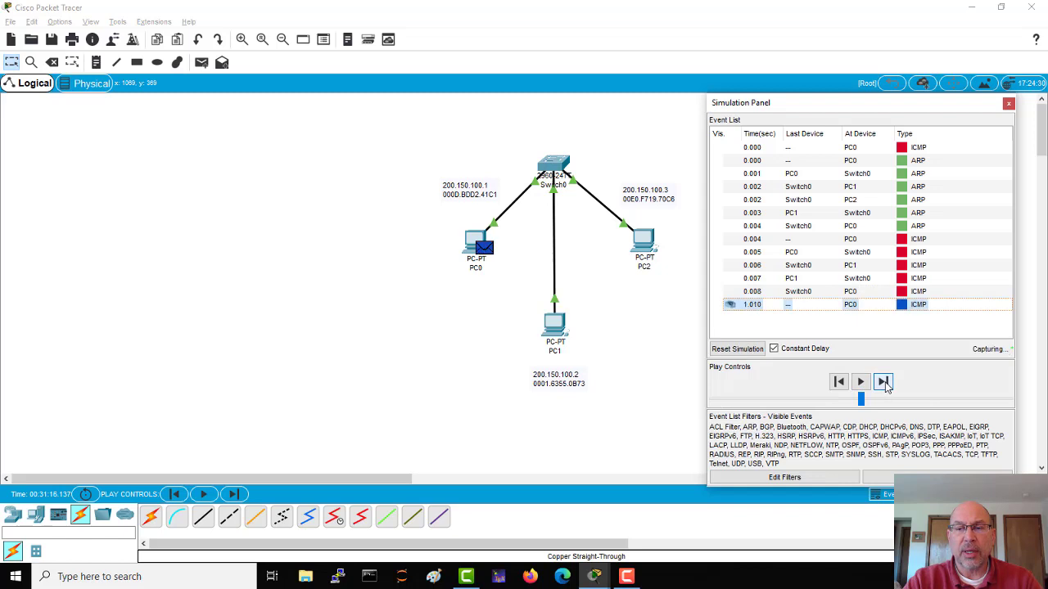
left_click(883, 383)
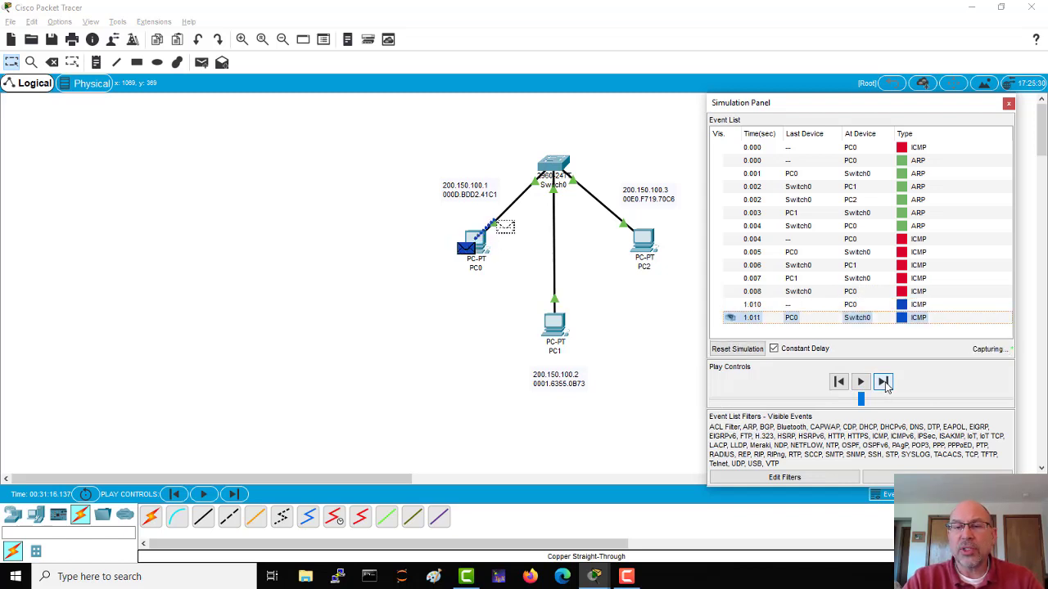
left_click(883, 382)
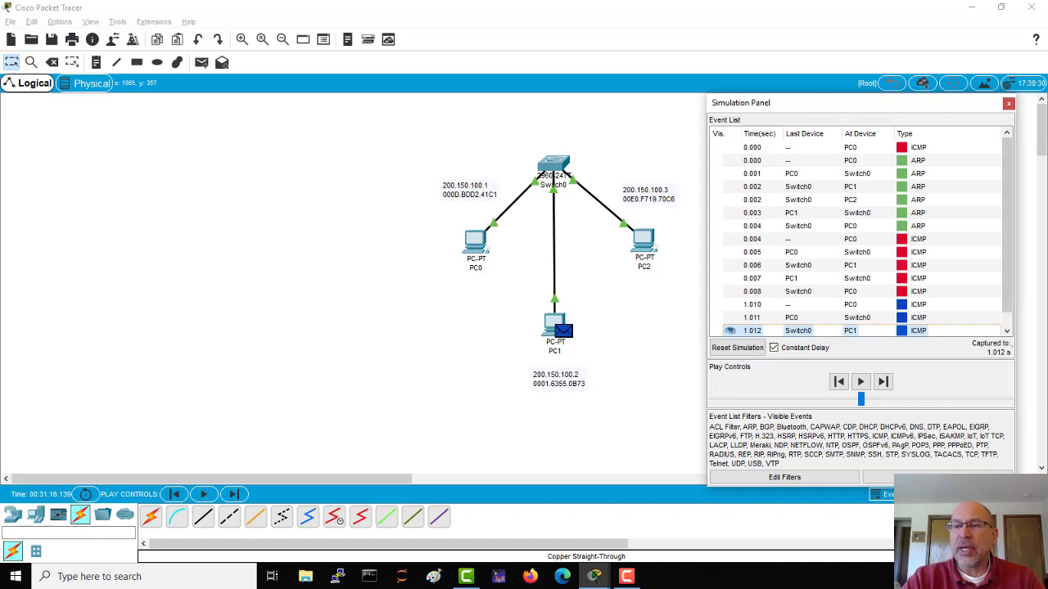
left_click_drag(840, 104, 841, 106)
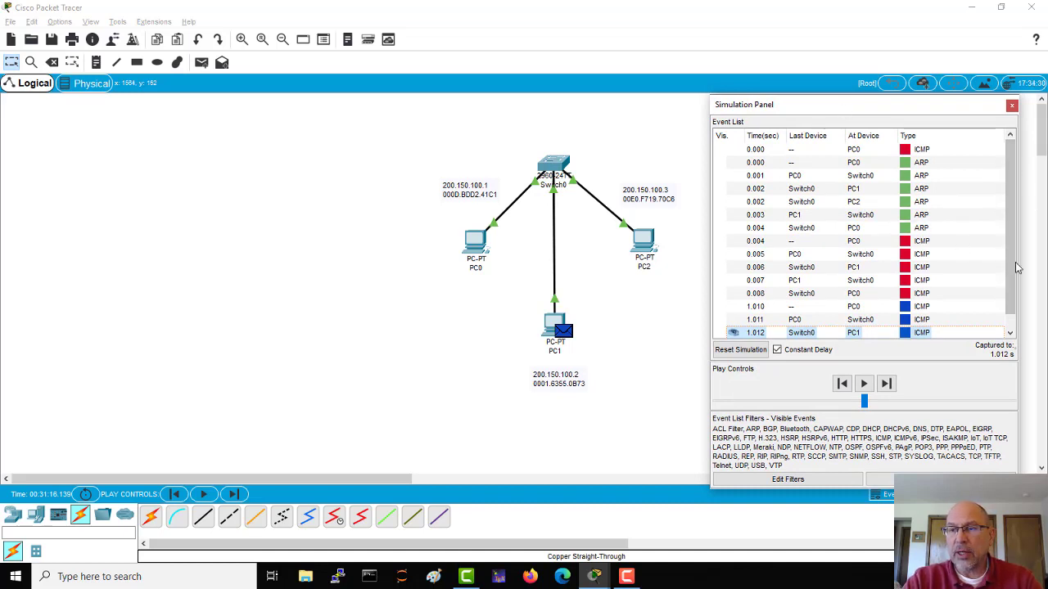
scroll(1012, 286, "down", 1)
scroll(1012, 285, "up", 1)
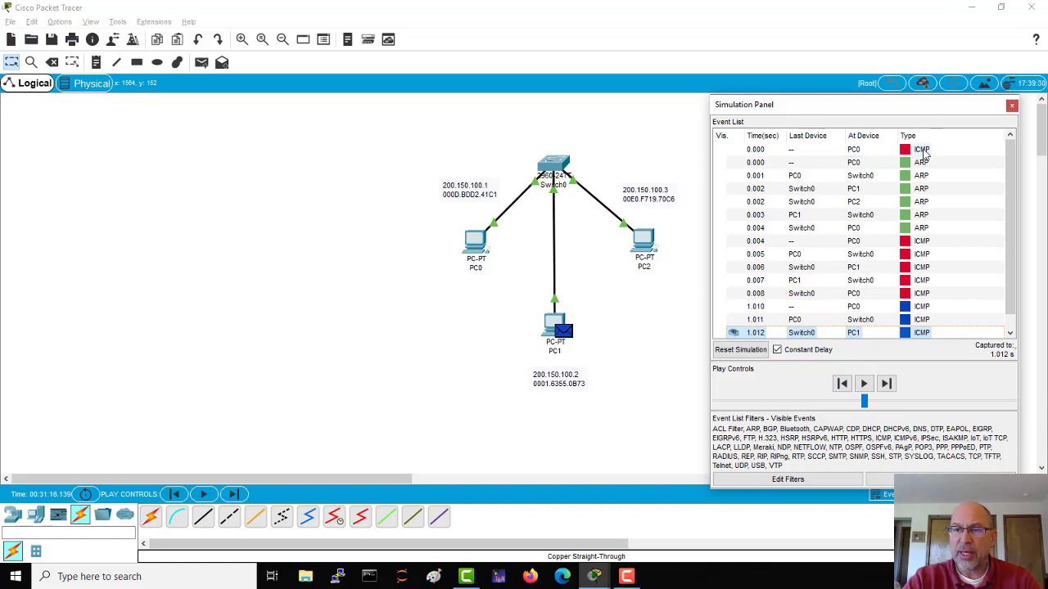
Step: Open the ARP frame at Switch0 and view its Outbound PDU Details beside the topology
left_click(794, 176)
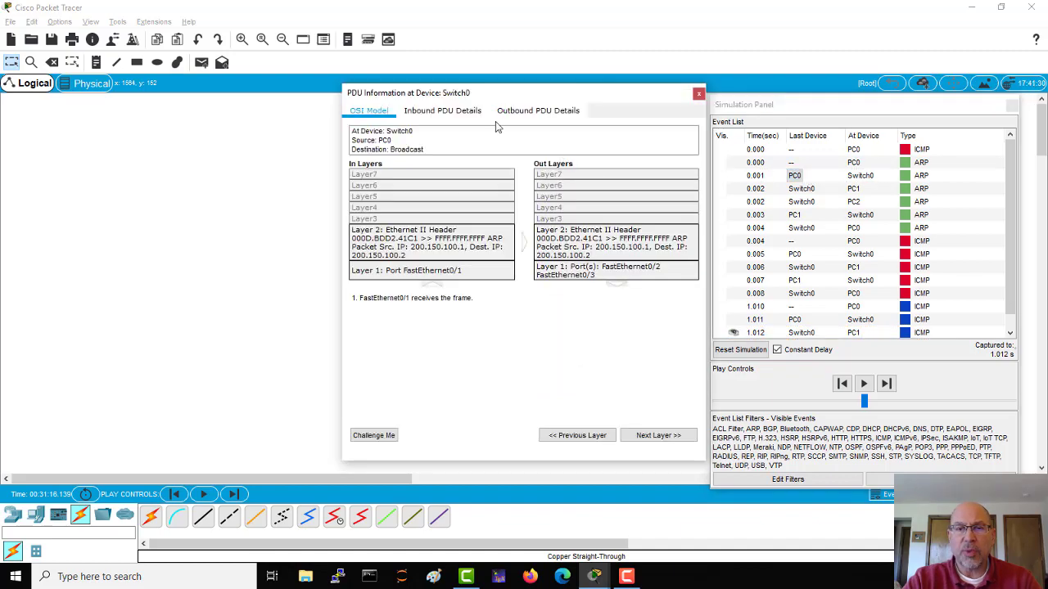
left_click_drag(563, 95, 275, 110)
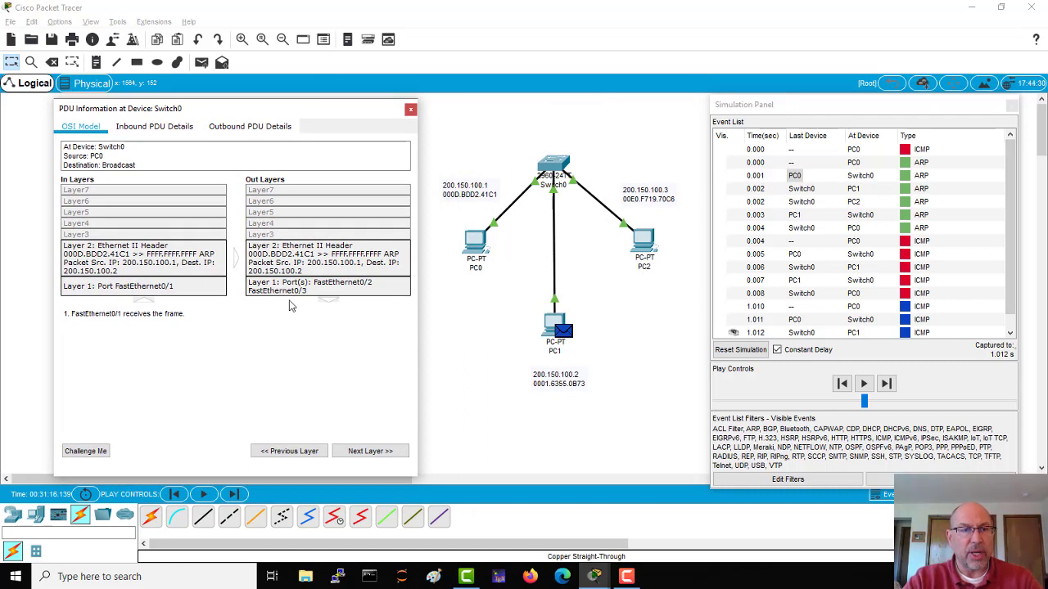
left_click(161, 131)
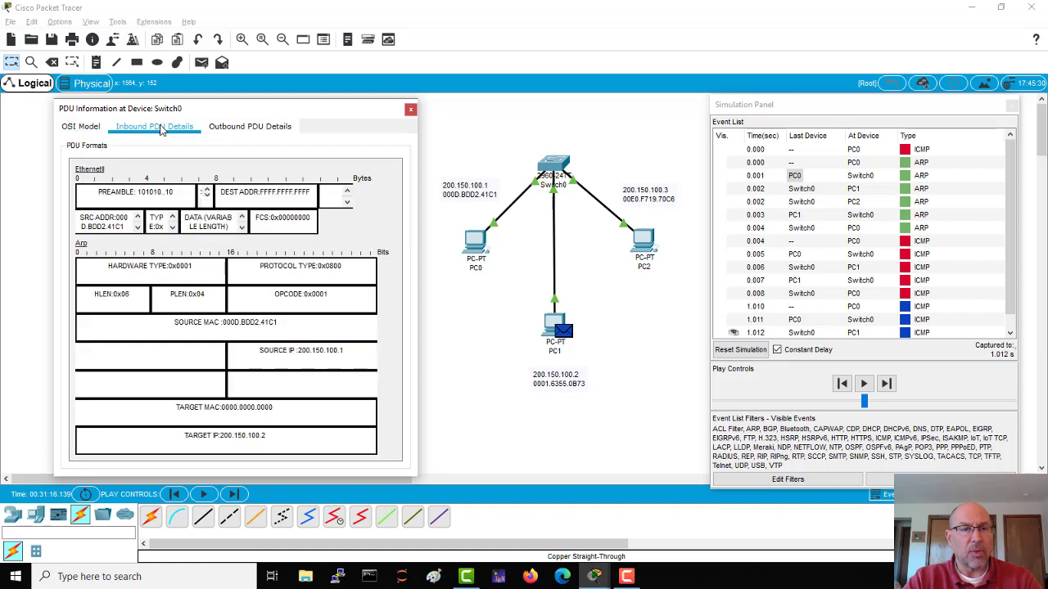
left_click(236, 131)
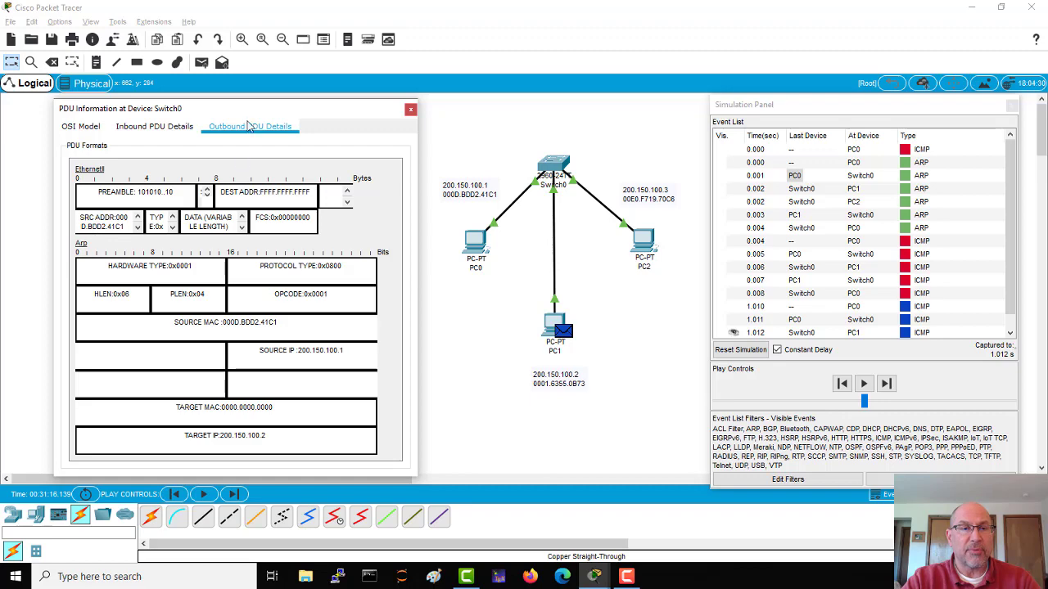
Step: Reposition the PDU details window and highlight the frame's source MAC address
left_click_drag(258, 115, 771, 111)
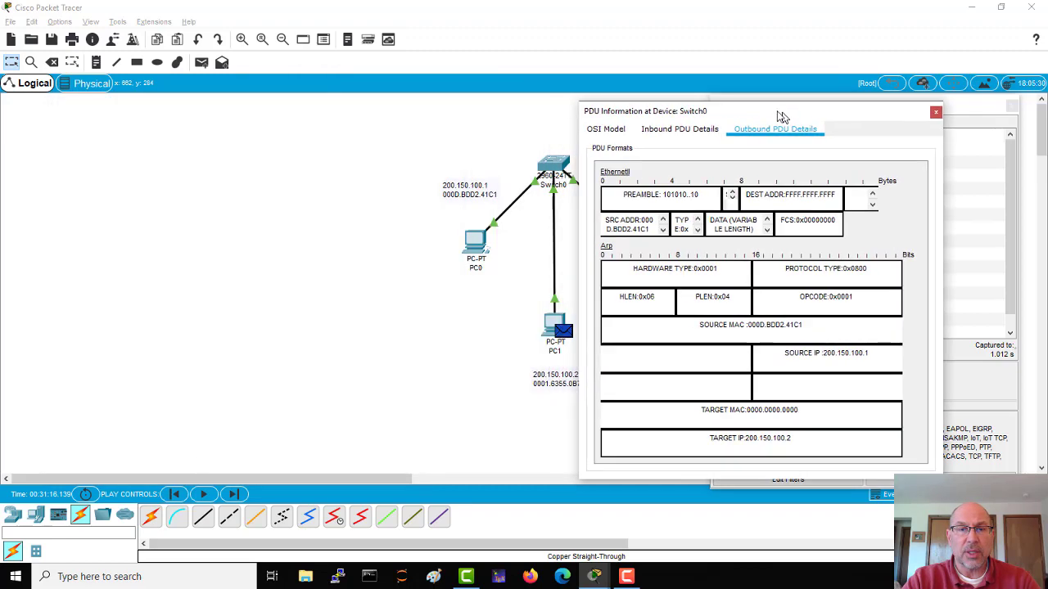
left_click_drag(781, 112, 743, 96)
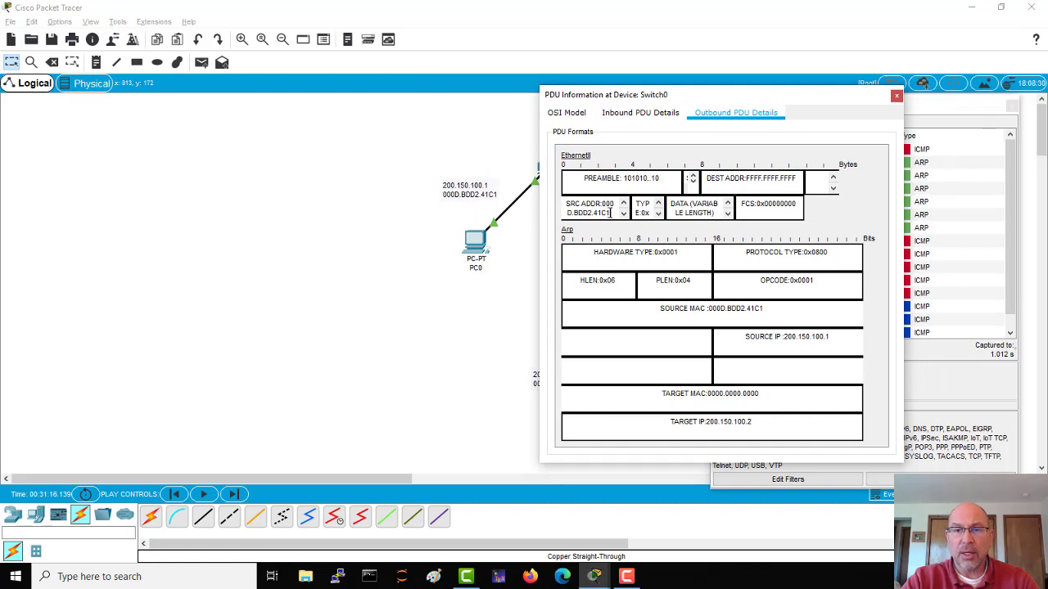
left_click_drag(610, 212, 565, 203)
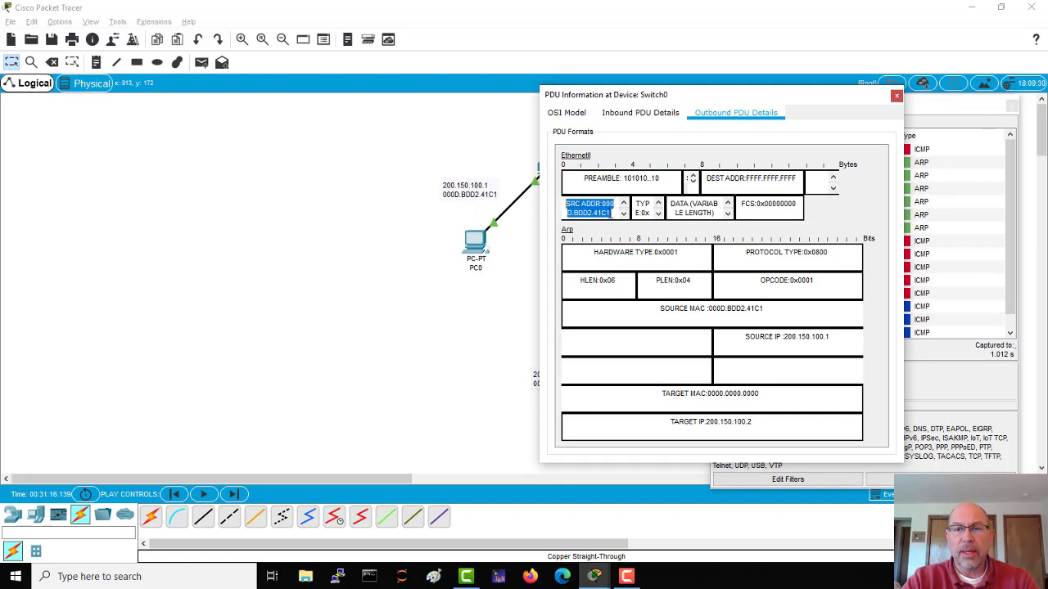
left_click(614, 212)
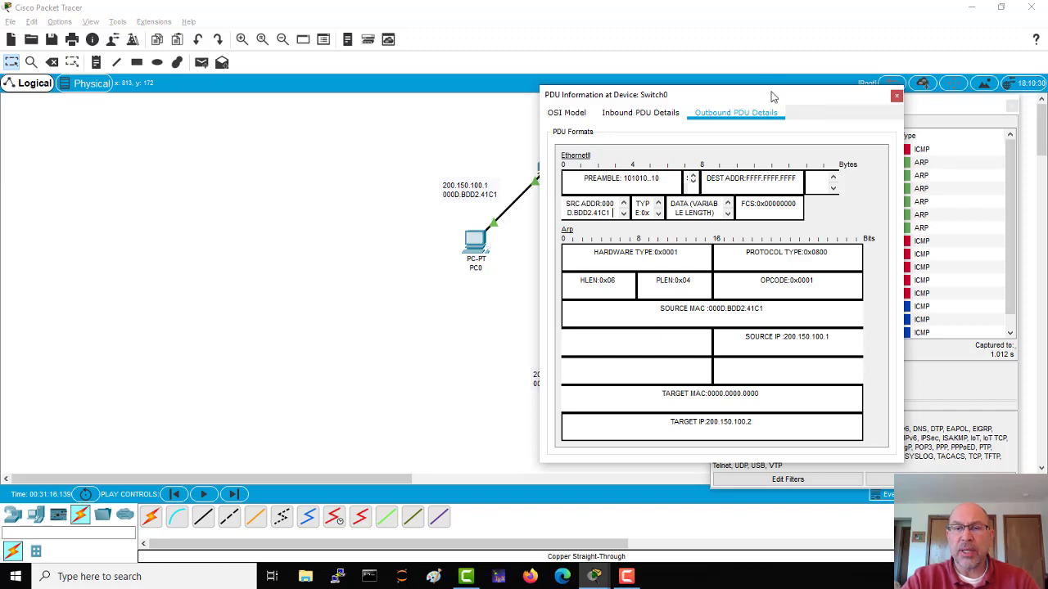
left_click_drag(771, 92, 270, 118)
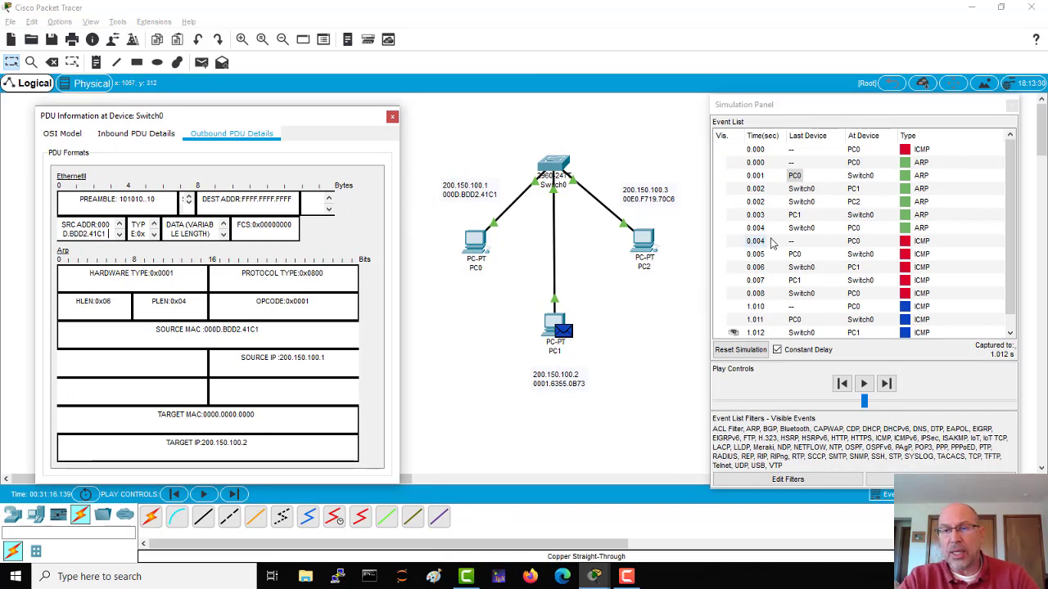
Step: Show the 0.002 ARP request's Inbound PDU Details at PC1, with the window moved left
left_click(795, 176)
left_click(860, 176)
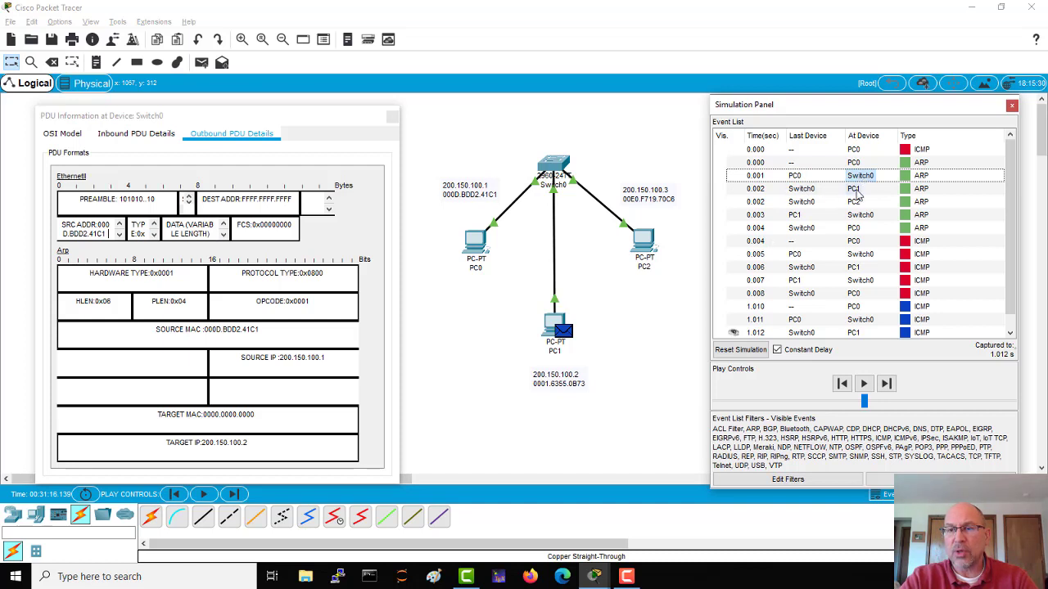
left_click(856, 189)
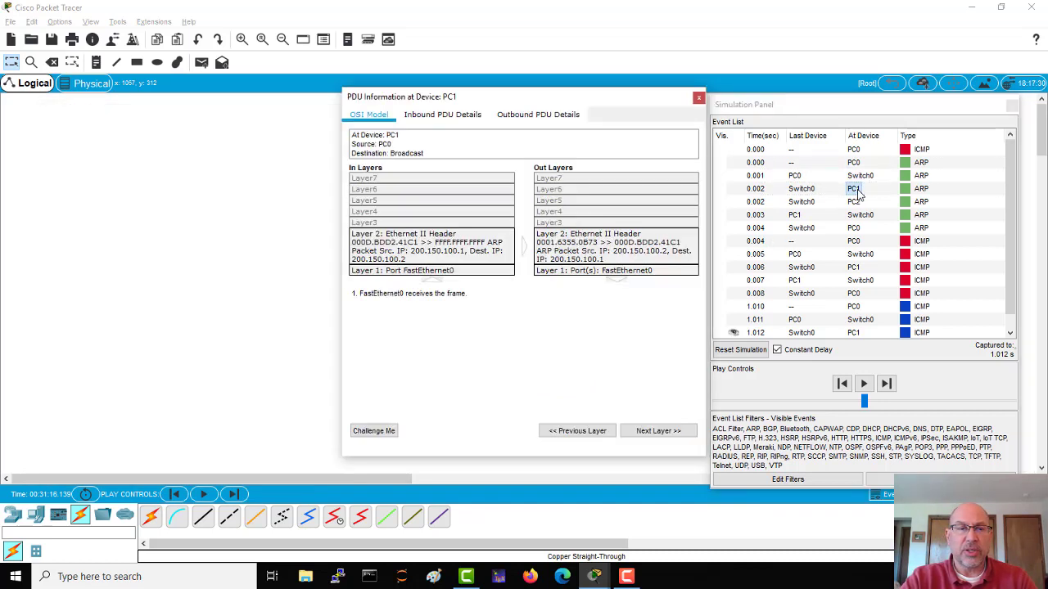
left_click(449, 117)
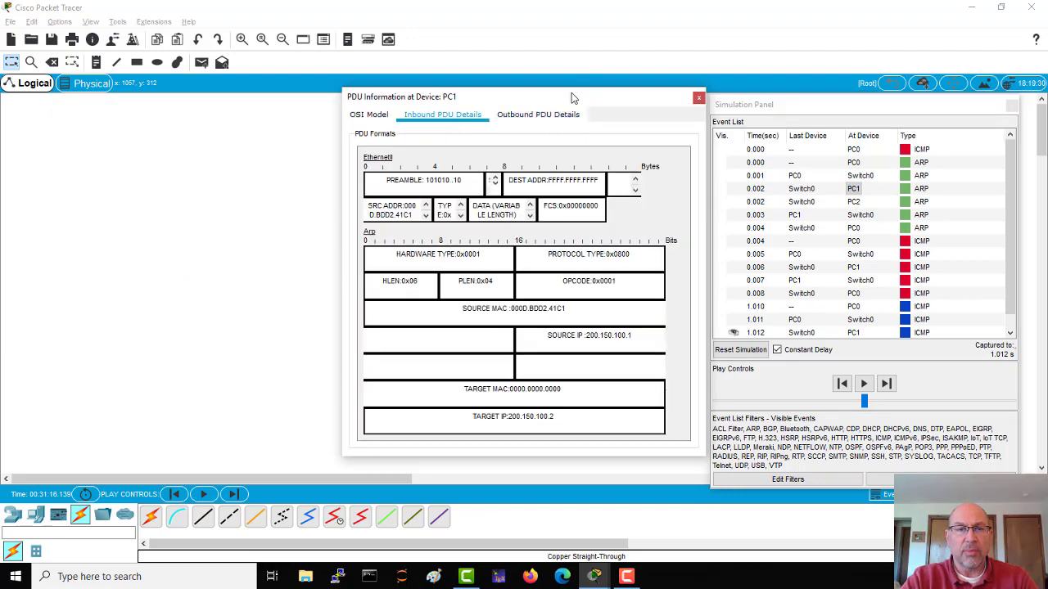
left_click_drag(581, 96, 282, 97)
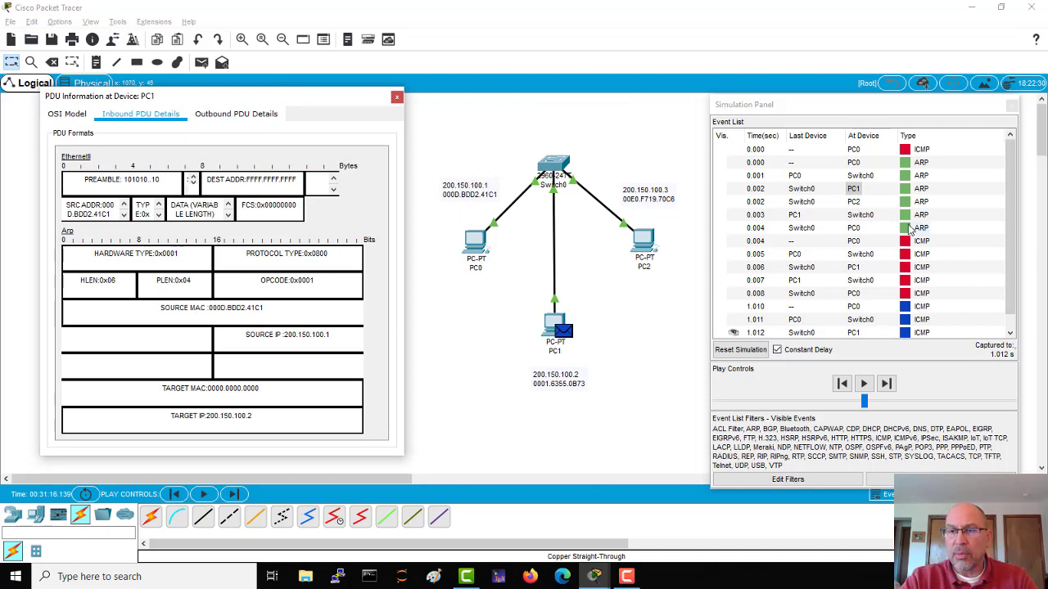
Step: View PC1's 0.003 ARP reply inbound at Switch0, highlighting destination 000D.BDD2.41C1 and source 0001.6355.0B73
left_click(828, 219)
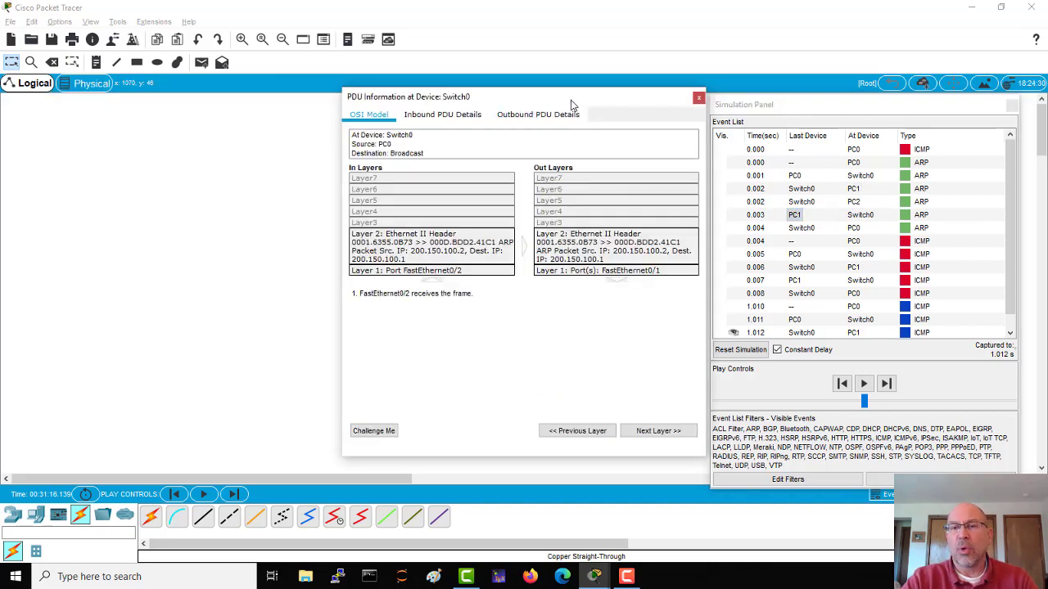
left_click_drag(573, 101, 274, 113)
left_click(143, 128)
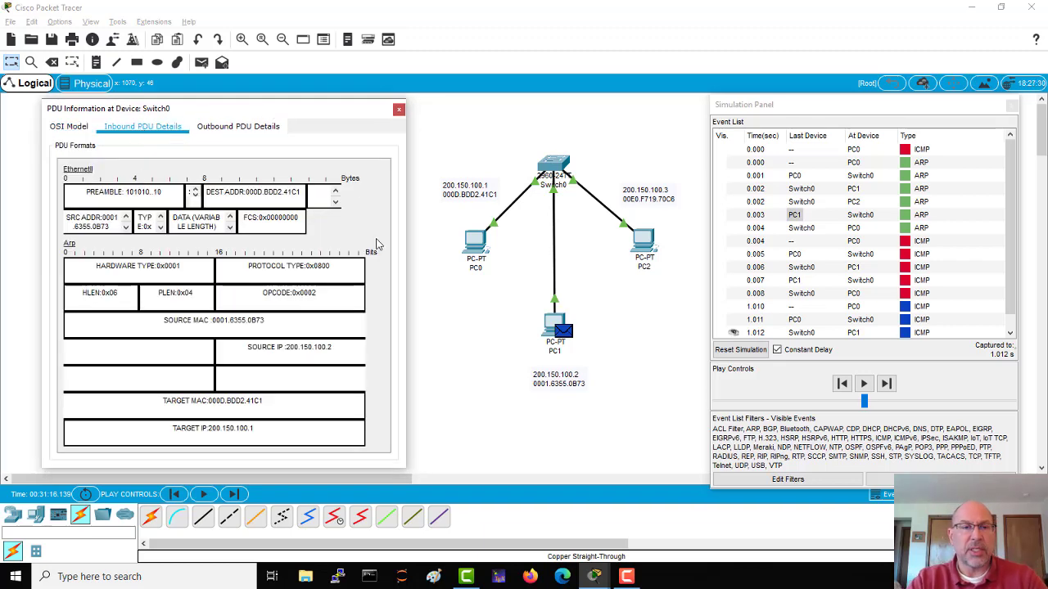
left_click_drag(297, 194, 246, 194)
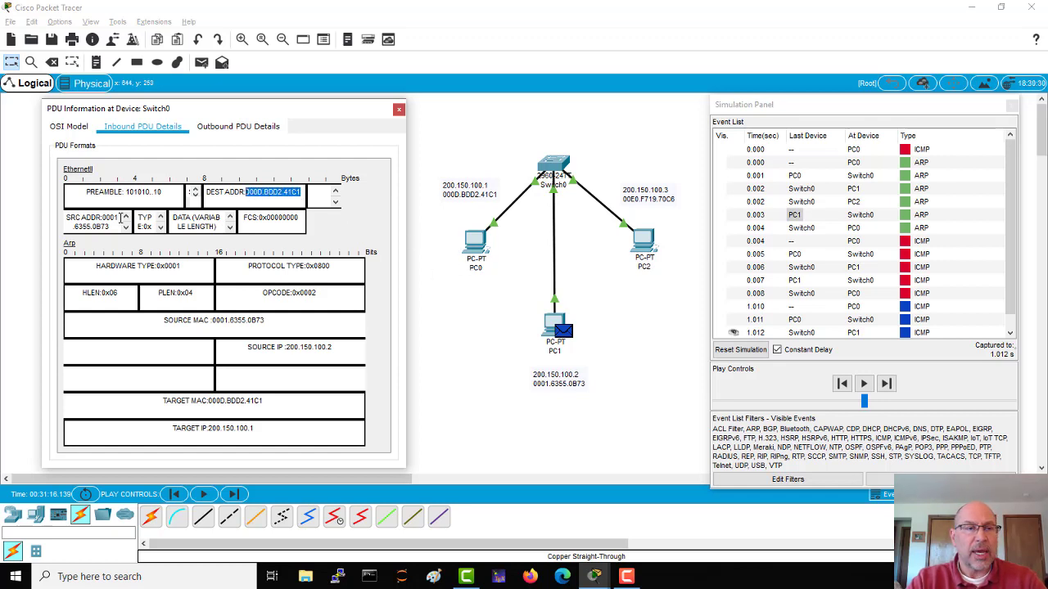
left_click_drag(110, 226, 70, 218)
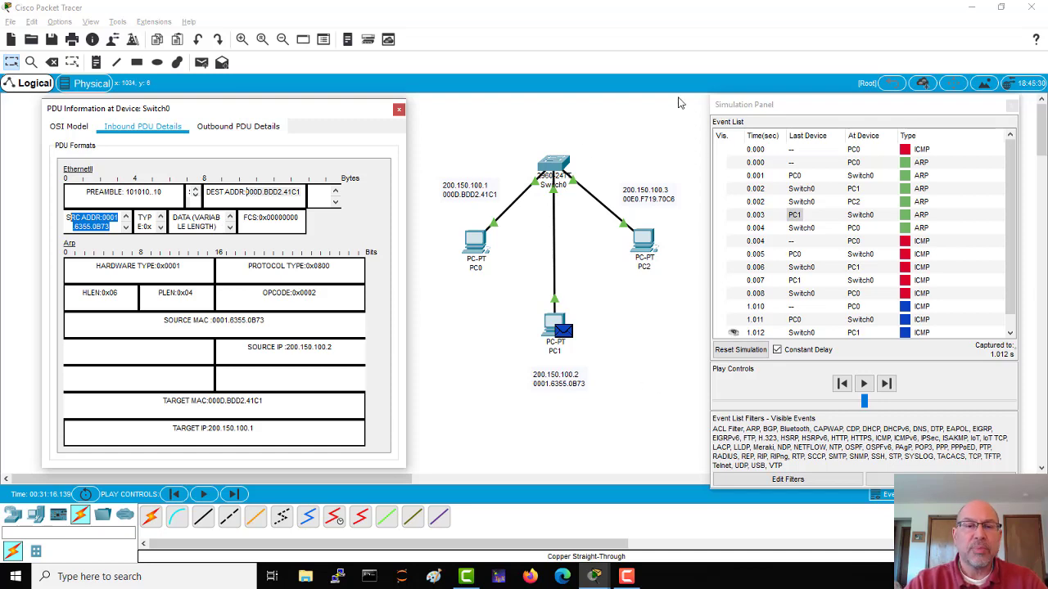
Step: Open Switch0's CLI in an enlarged window and enter privileged mode with enable
left_click(557, 166)
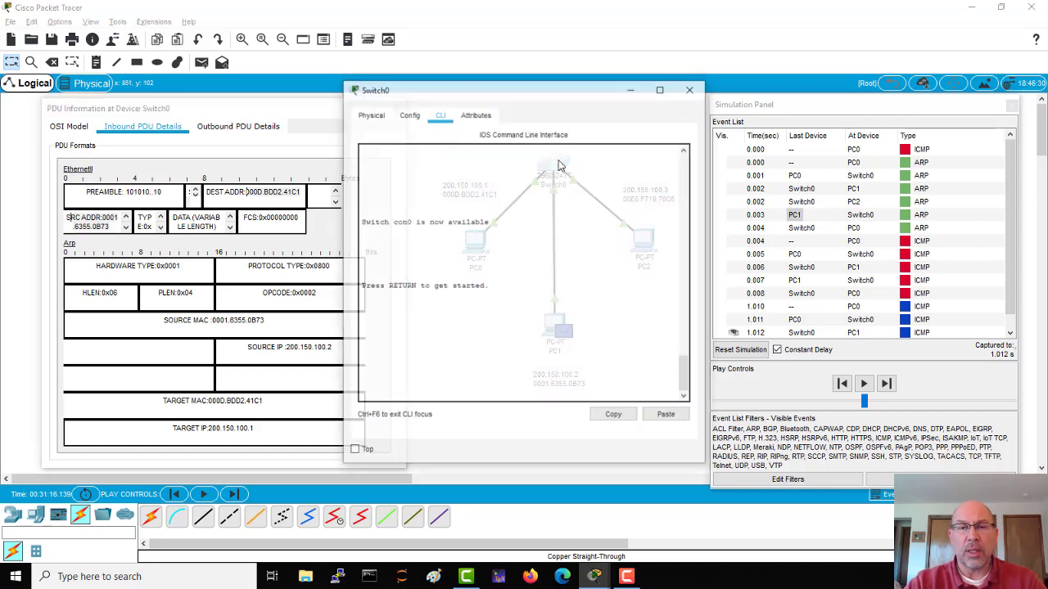
left_click_drag(587, 96, 272, 85)
left_click_drag(395, 456, 437, 469)
left_click(365, 381)
key("Return")
key("Return")
key("Return")
key("Return")
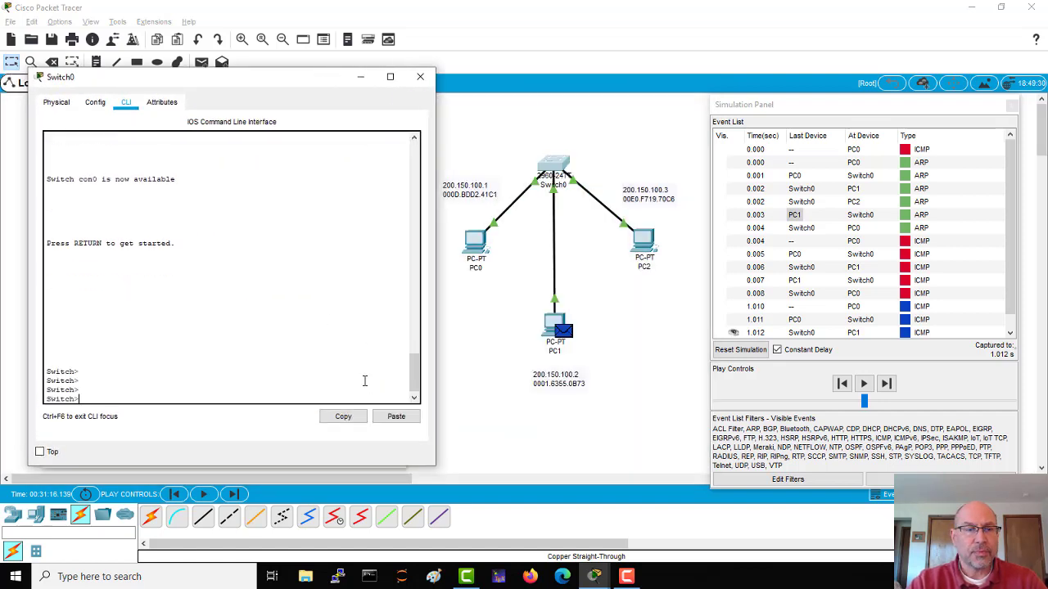
type("ena")
key("Return")
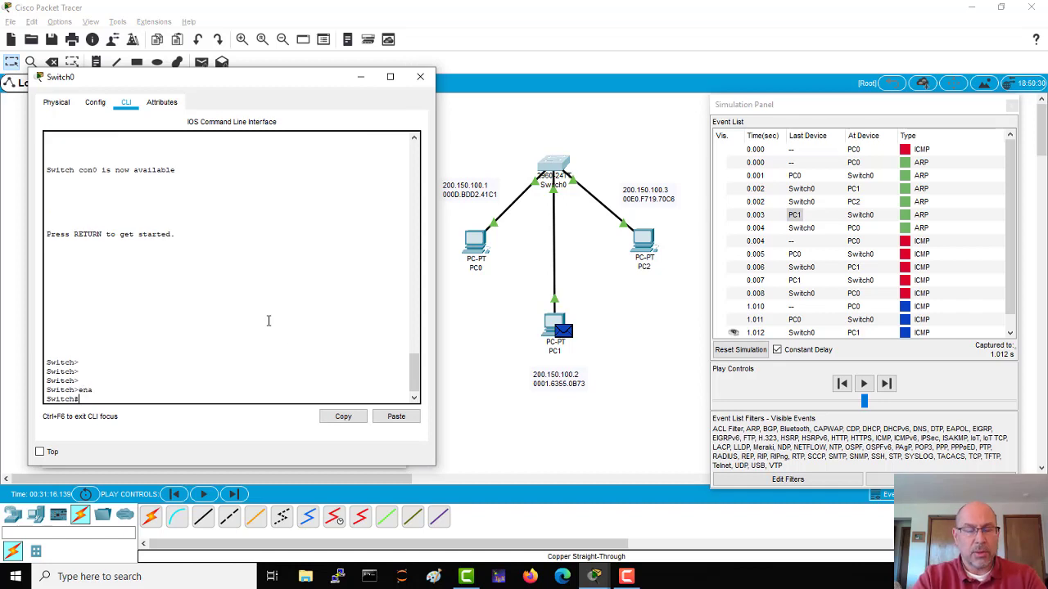
key("Return")
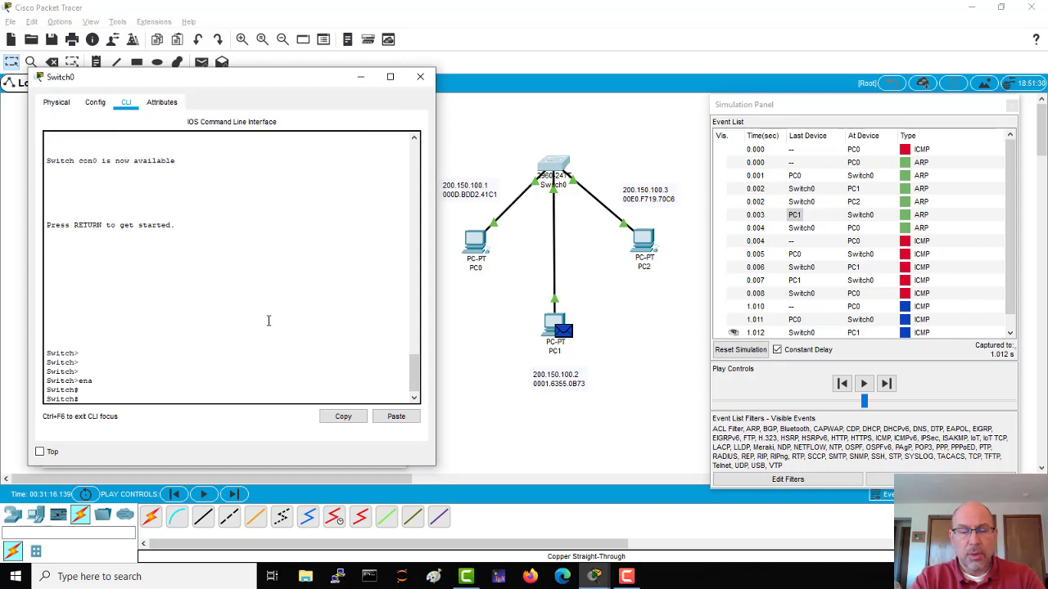
Step: Run show mac address-table on Switch0
type("sh vla")
key("BackSpace")
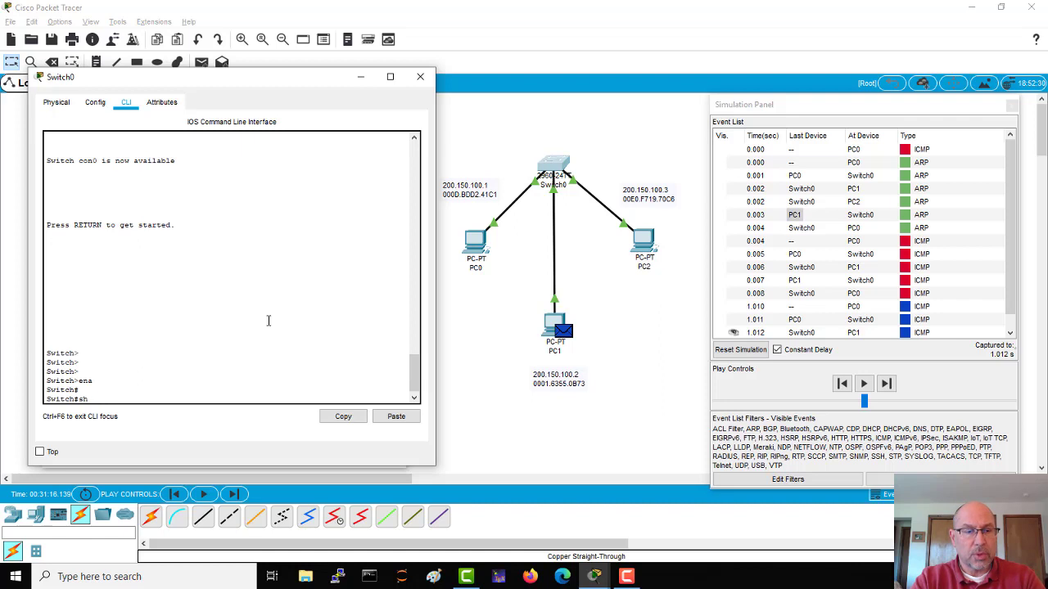
type("mac")
key("Tab")
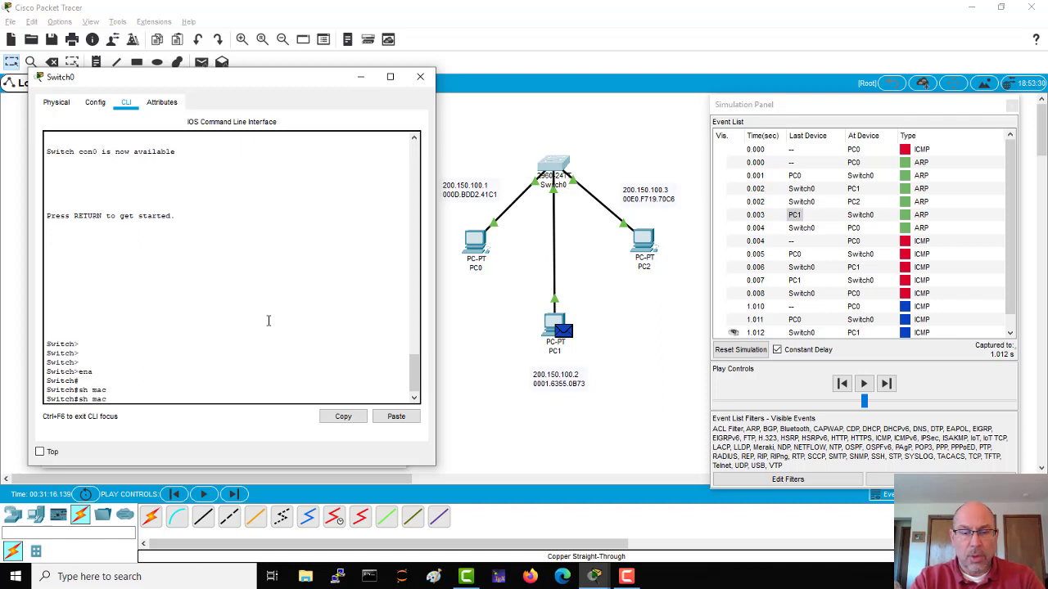
type("add")
key("Tab")
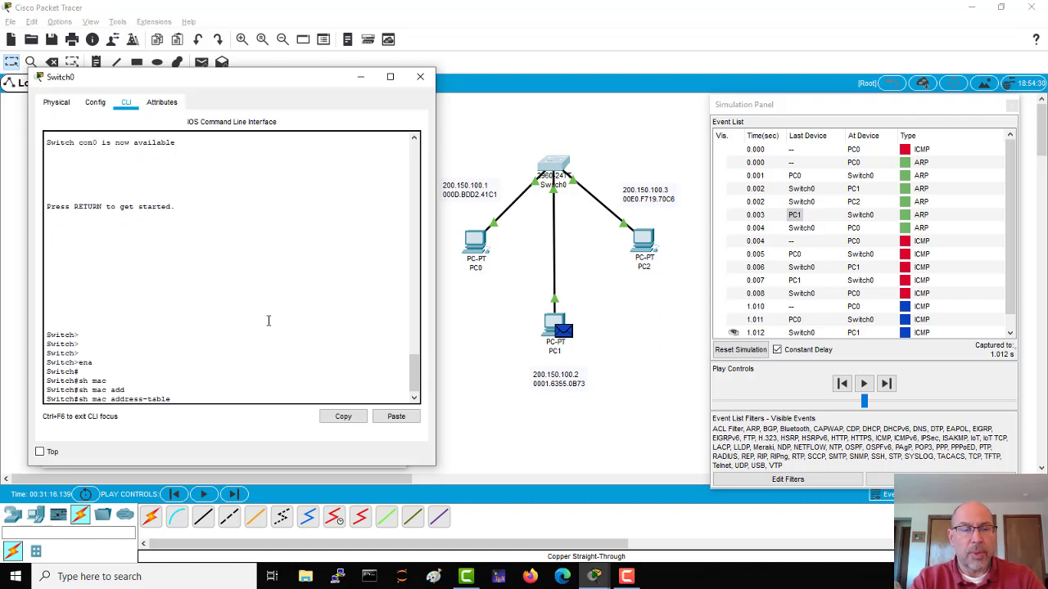
key("Return")
key("Return")
key("Return")
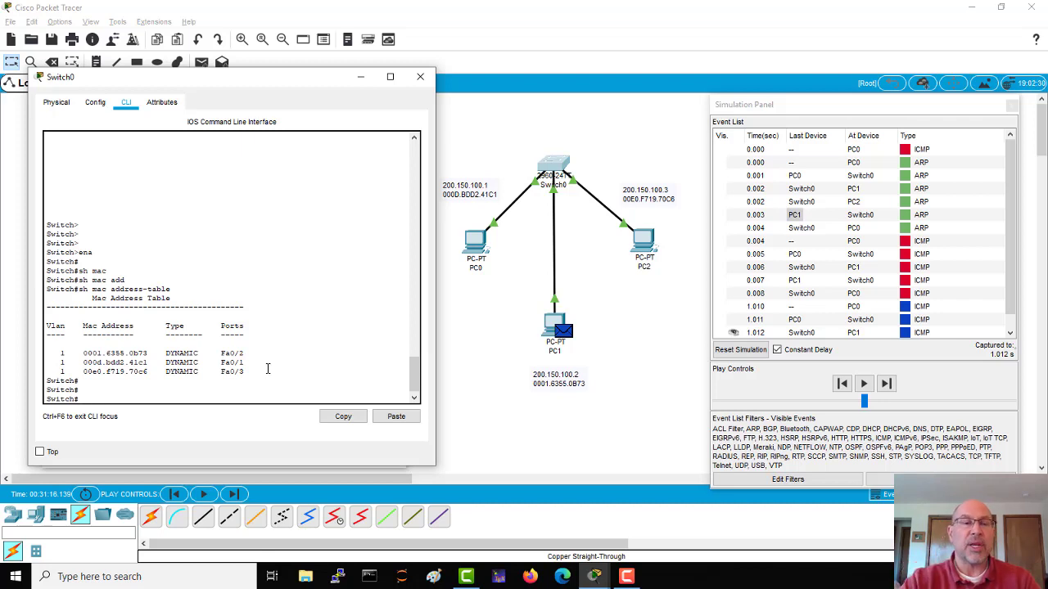
Step: Highlight the Fa0/1 entry and the dynamically learned MAC table rows
left_click_drag(246, 362, 54, 366)
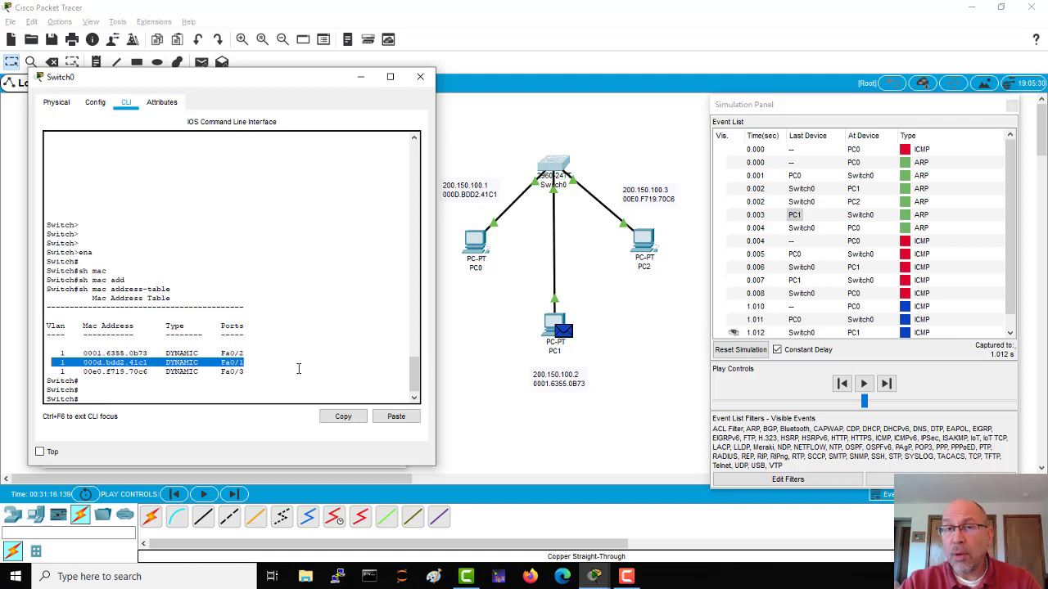
left_click_drag(255, 361, 221, 363)
left_click(254, 363)
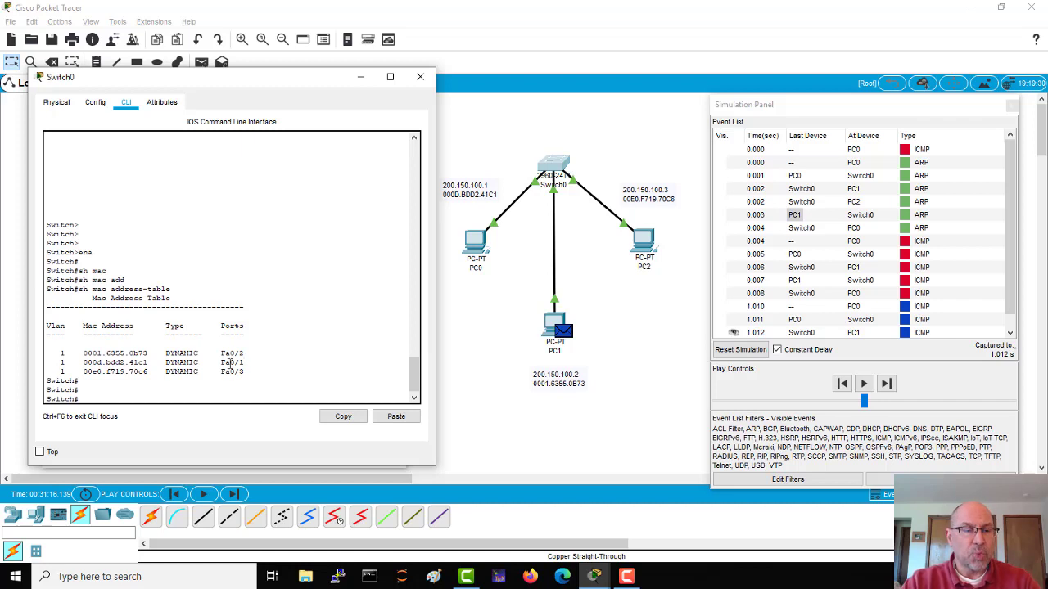
left_click_drag(64, 372, 59, 352)
left_click(70, 372)
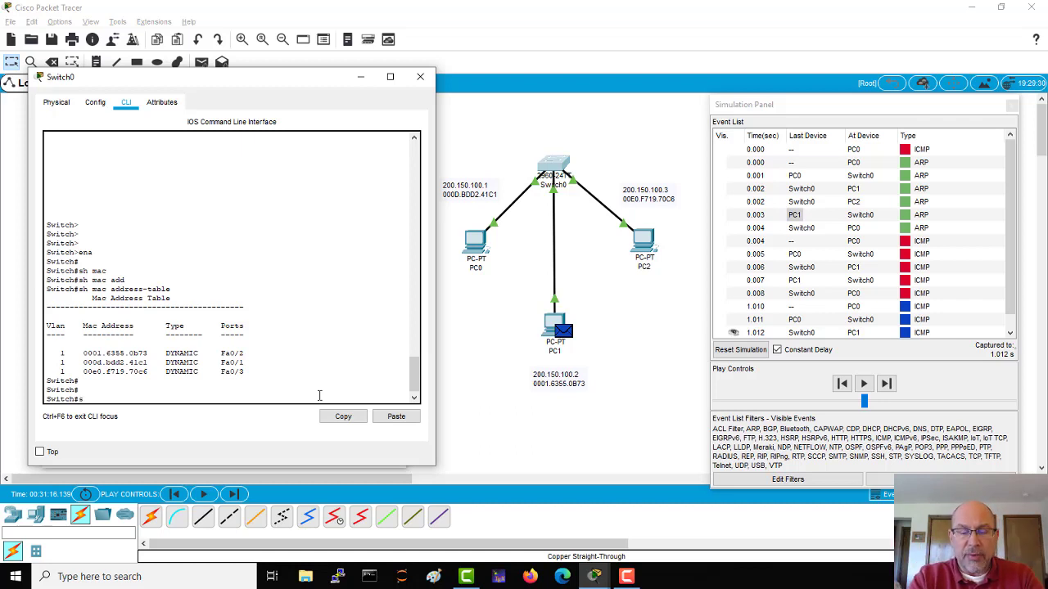
Step: Run sh vlan, widen the console, and highlight VLAN 1's ports Fa0/1–Fa0/24 and Gig0/1–Gig0/2
type("lan")
key("Return")
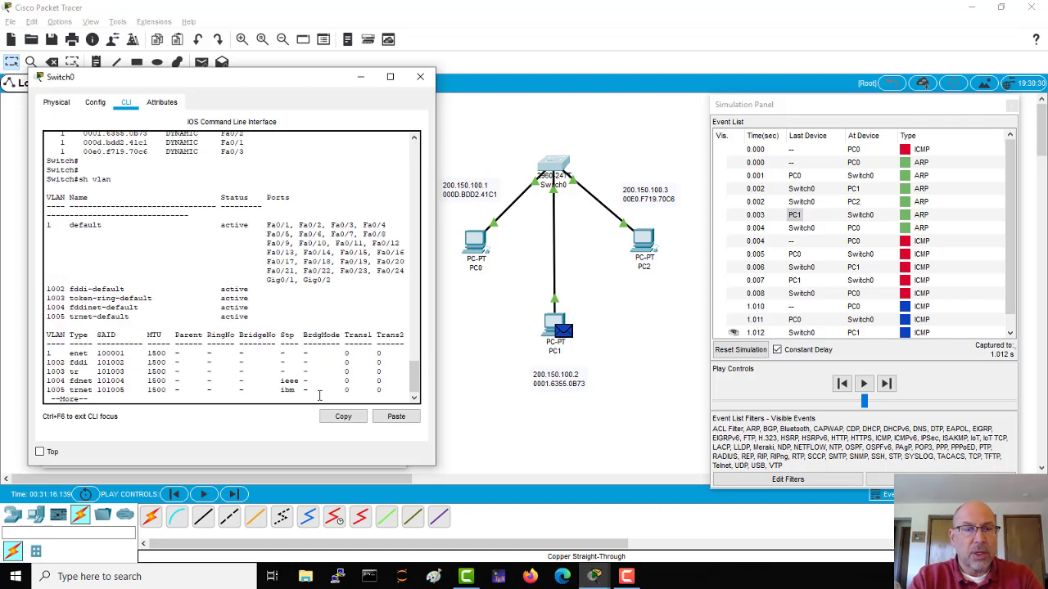
left_click_drag(436, 402, 462, 403)
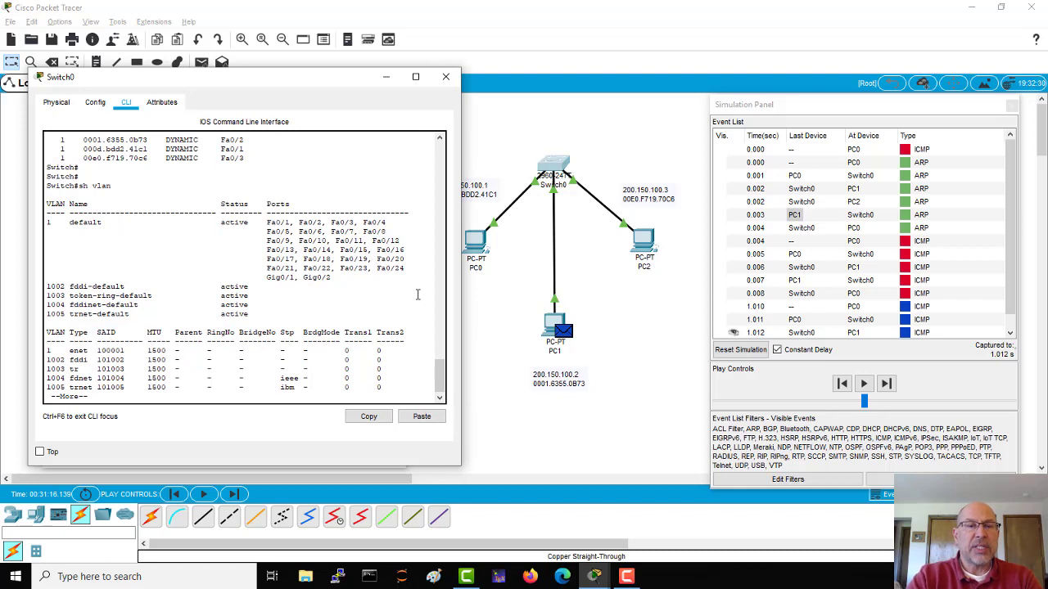
left_click_drag(404, 272, 46, 221)
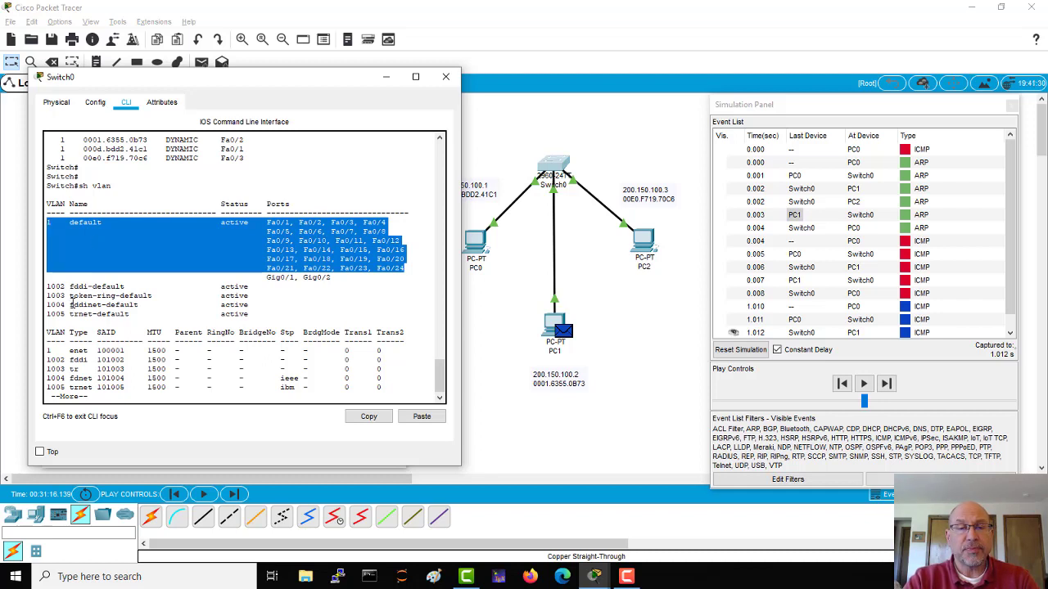
left_click(423, 266)
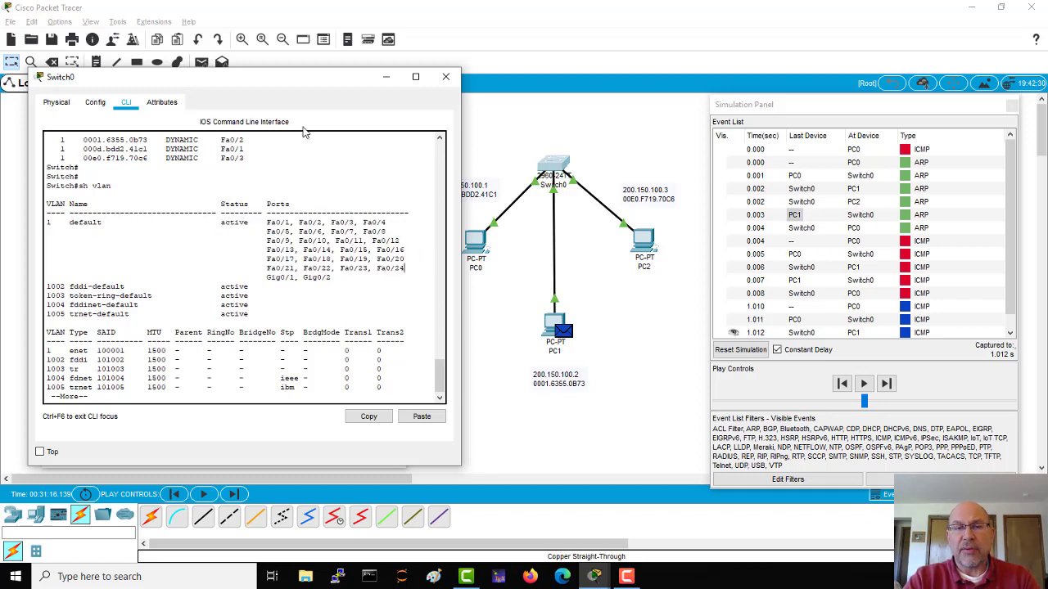
left_click_drag(319, 79, 301, 75)
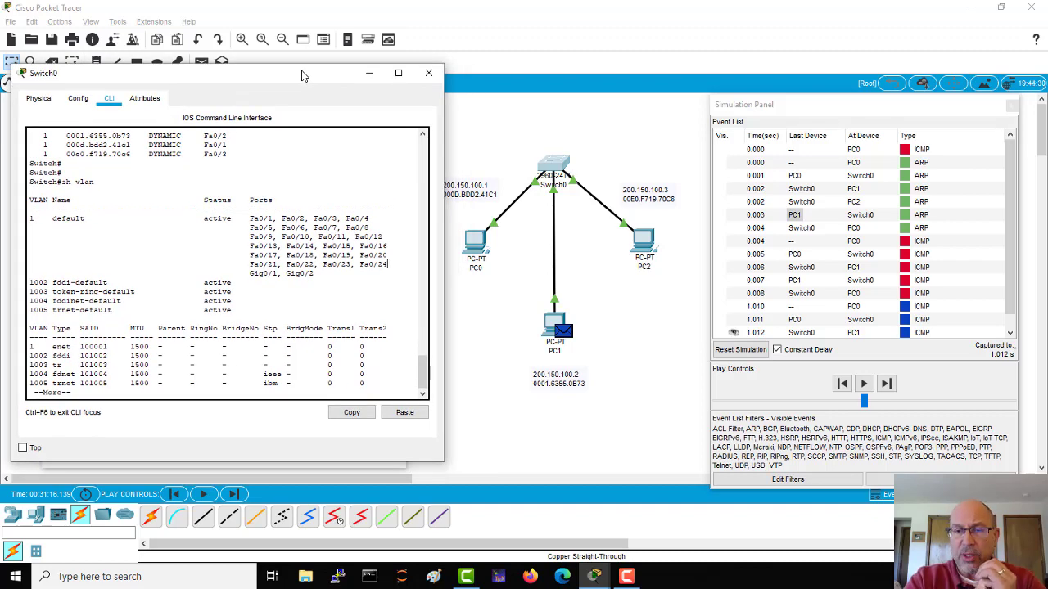